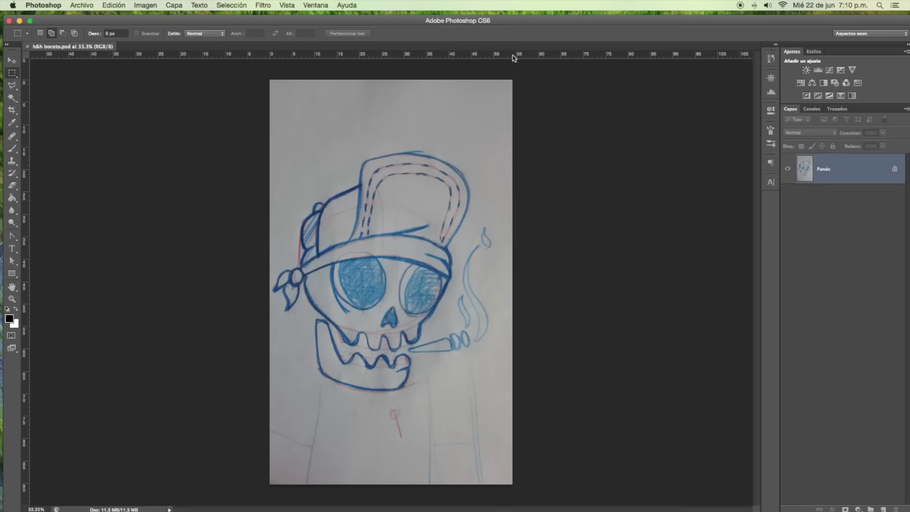
- Duplicate the background sketch layer and brighten the copy with Levels, setting the white input level to 186
click(30, 22)
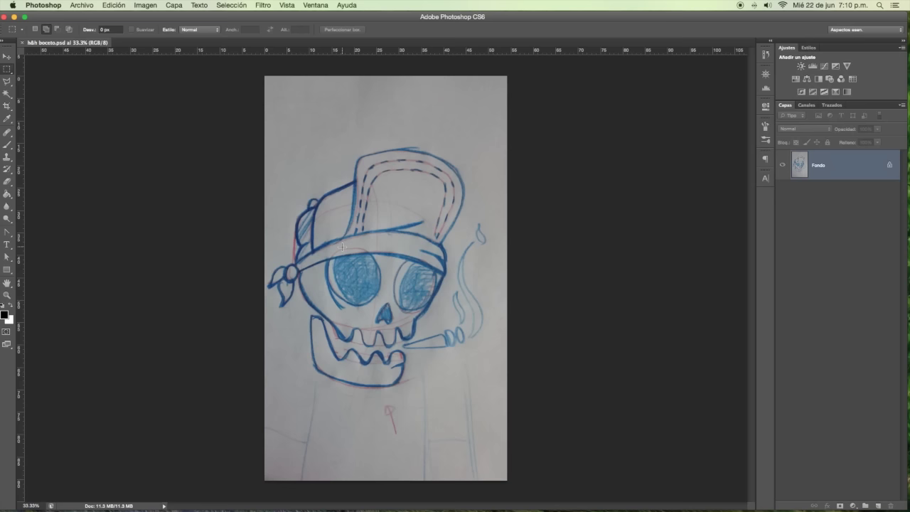
key(super+j)
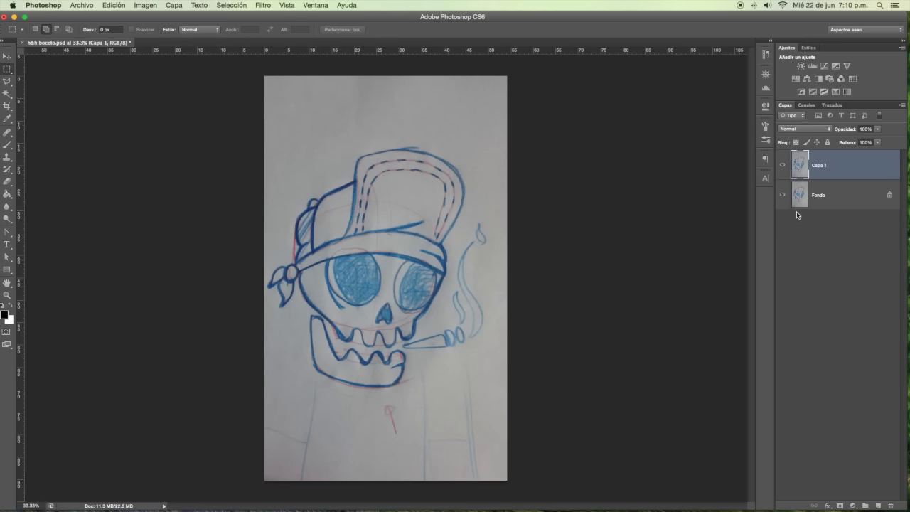
key(super+l)
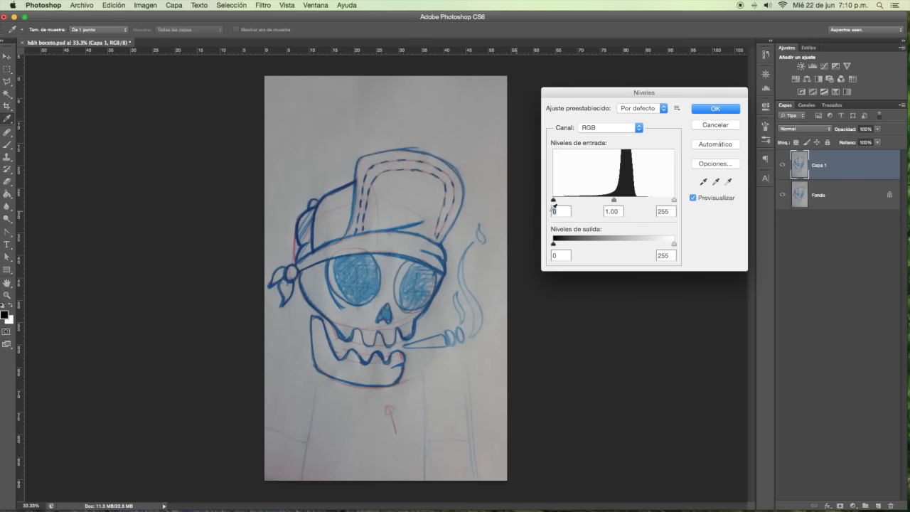
mouse_move(555, 201)
mouse_down()
mouse_move(576, 202)
mouse_move(554, 201)
mouse_up()
drag(675, 200, 642, 201)
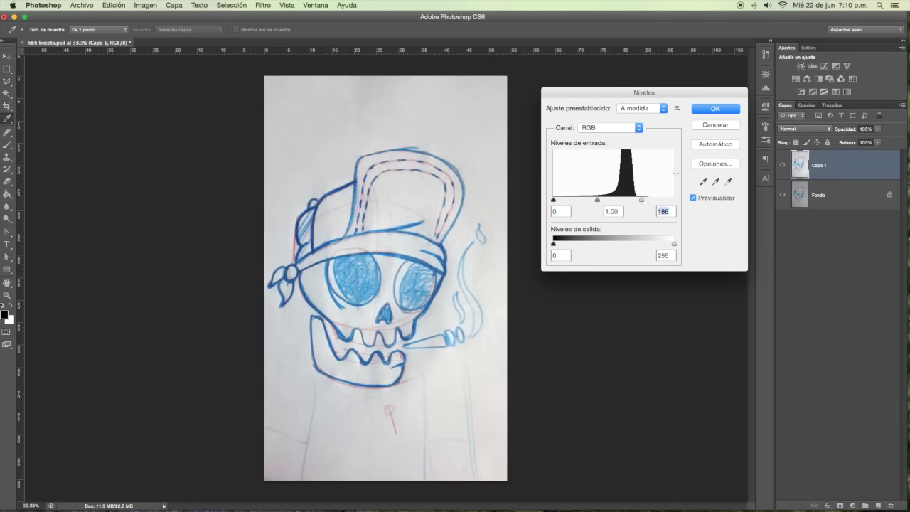
click(722, 108)
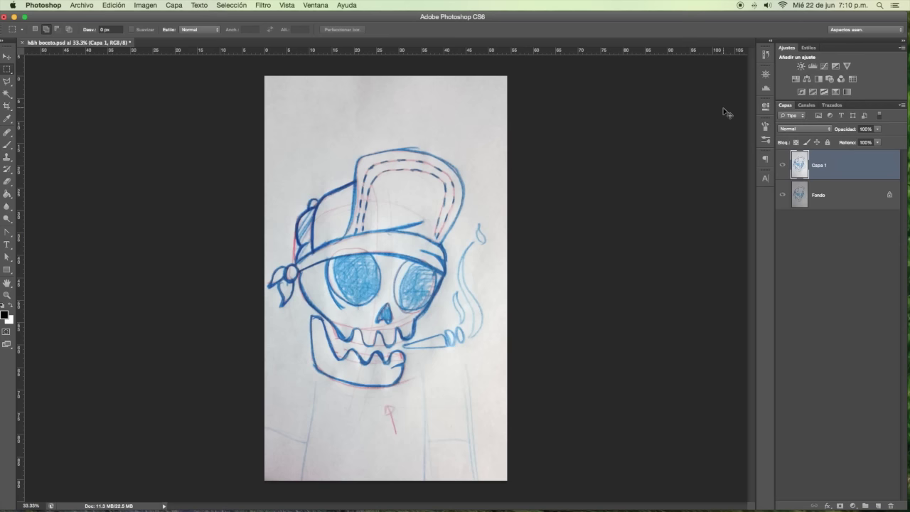
- Remove the red construction lines with Hue/Saturation, setting the Reds to saturation -100 and lightness +100
key(super+u)
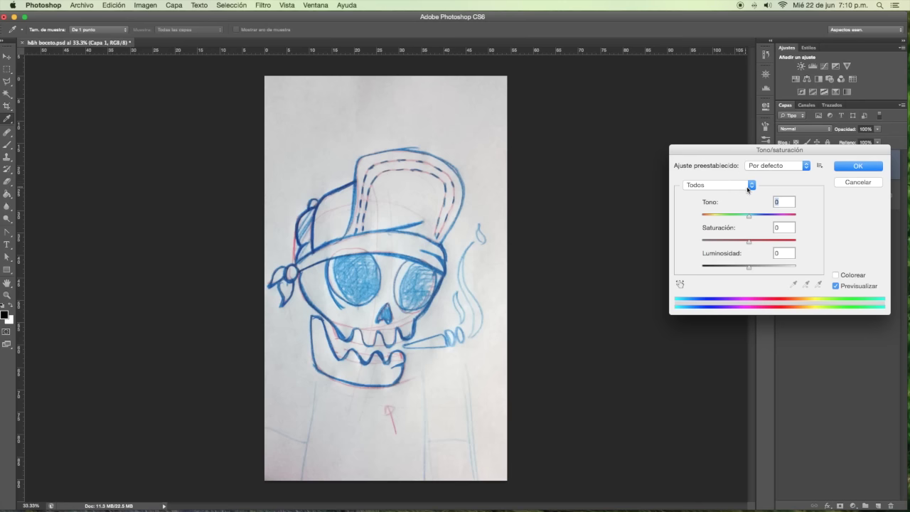
key(Escape)
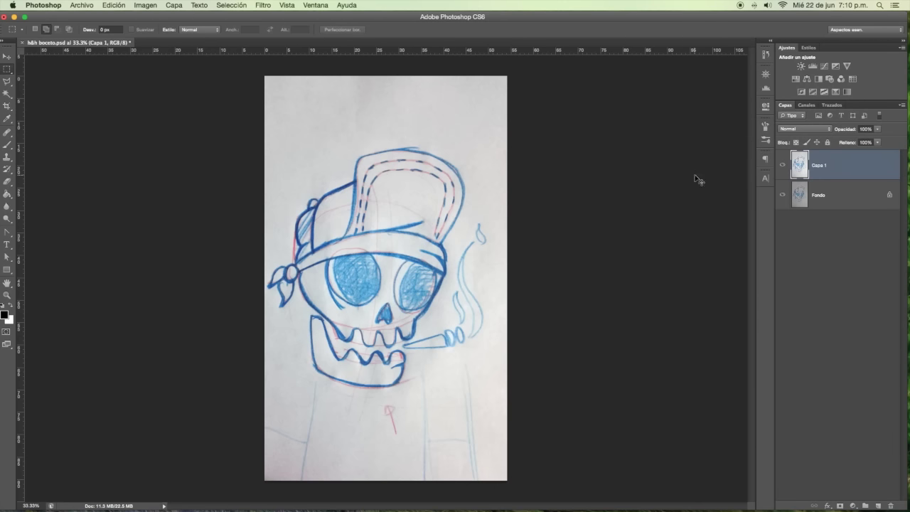
key(super+u)
drag(725, 155, 560, 78)
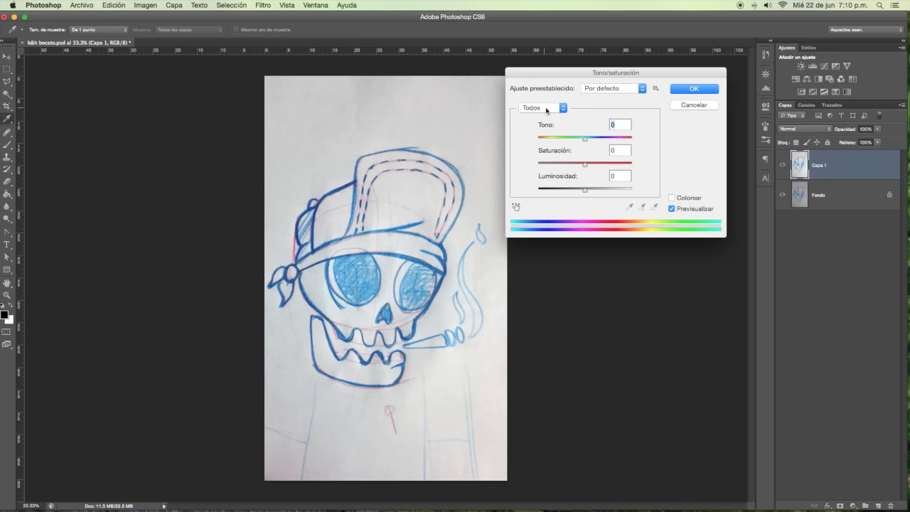
click(563, 109)
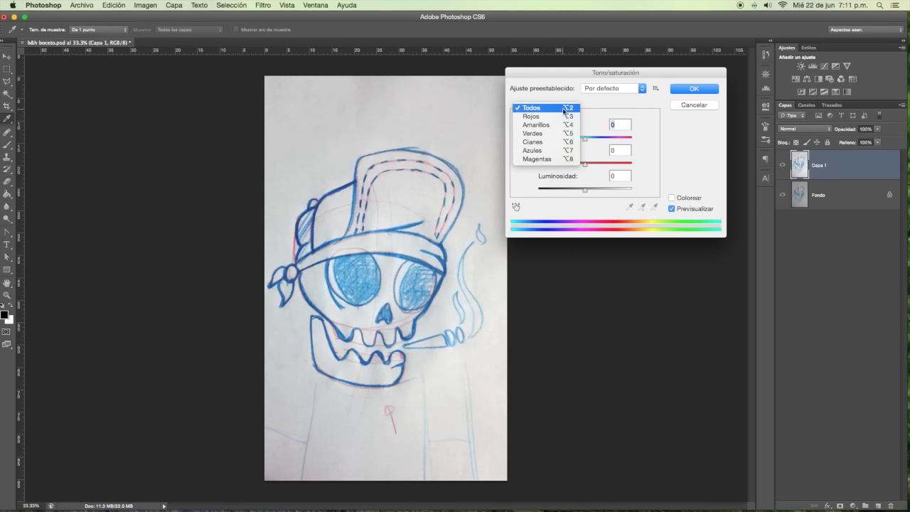
click(548, 116)
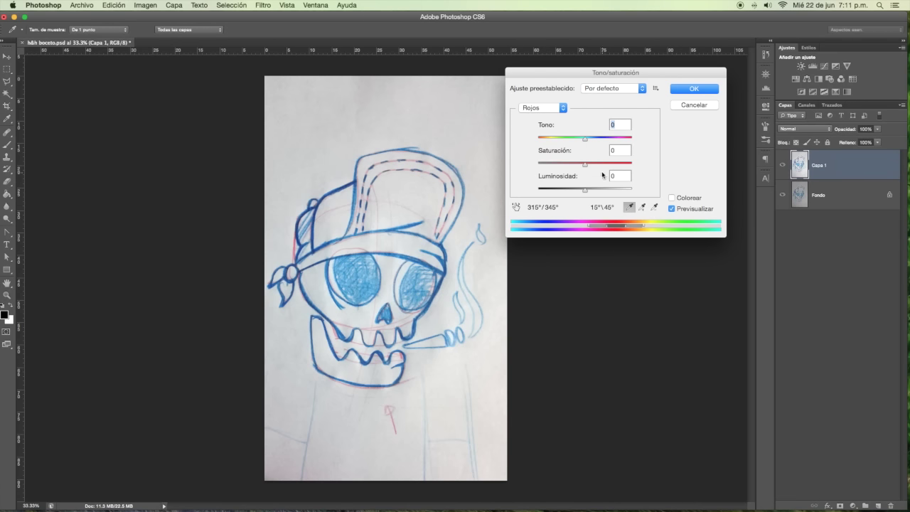
drag(586, 164, 489, 158)
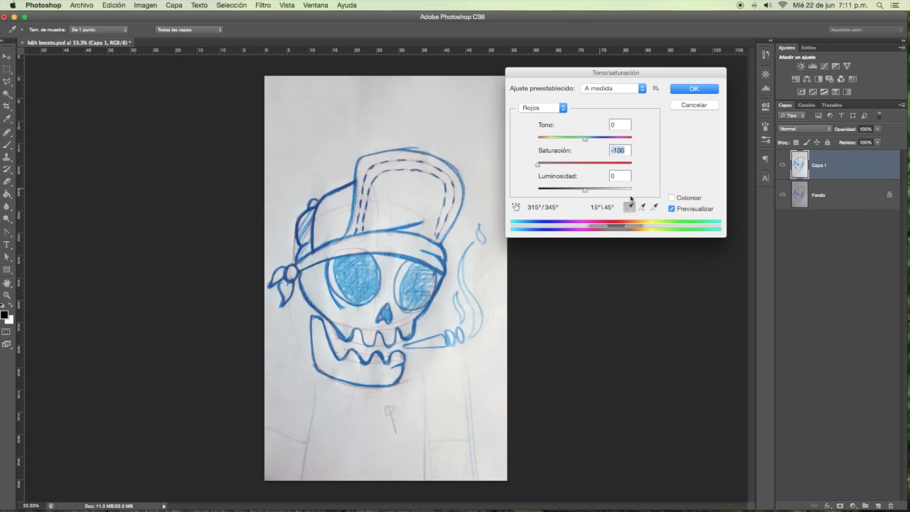
drag(592, 192, 667, 195)
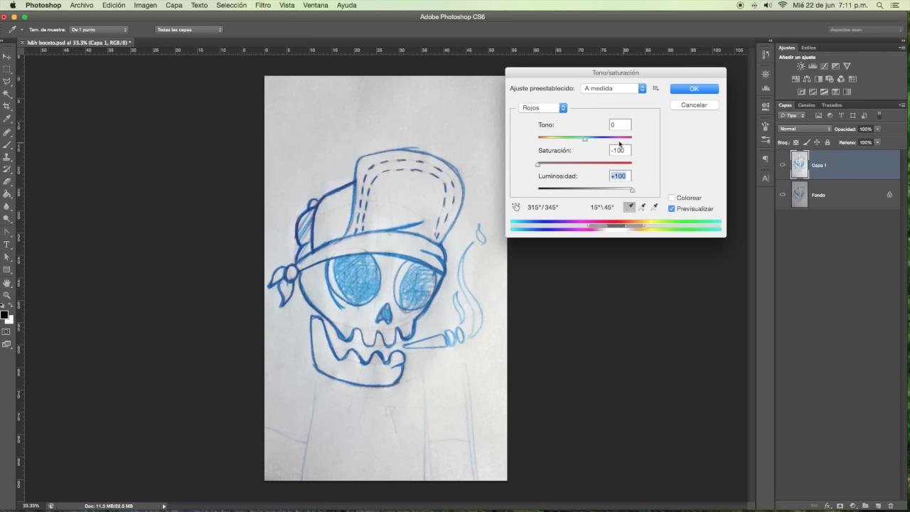
click(695, 90)
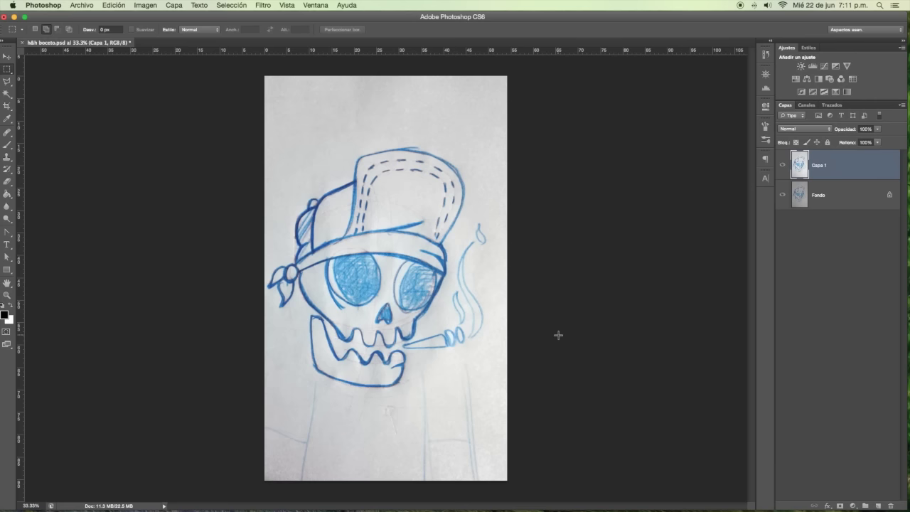
- Apply Hue/Saturation to the Reds again with saturation -100, lightness +100 and a slight hue shift
key(super+u)
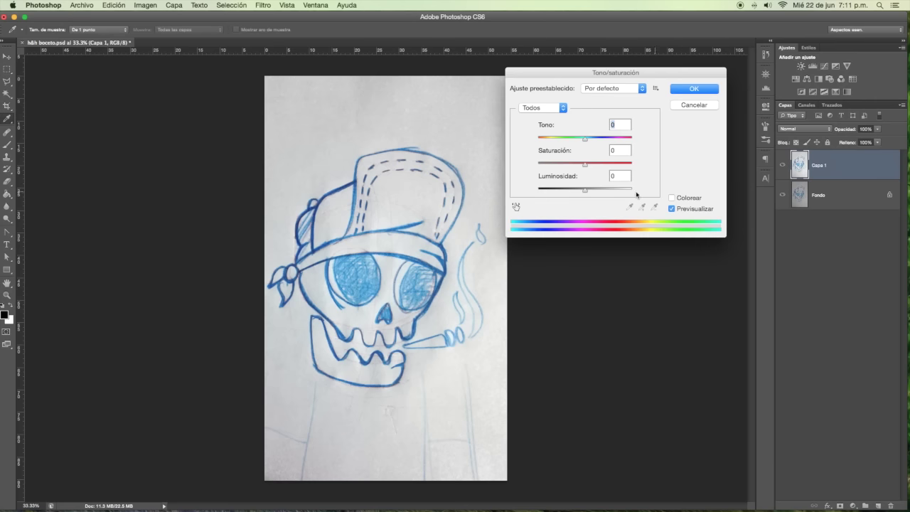
click(563, 107)
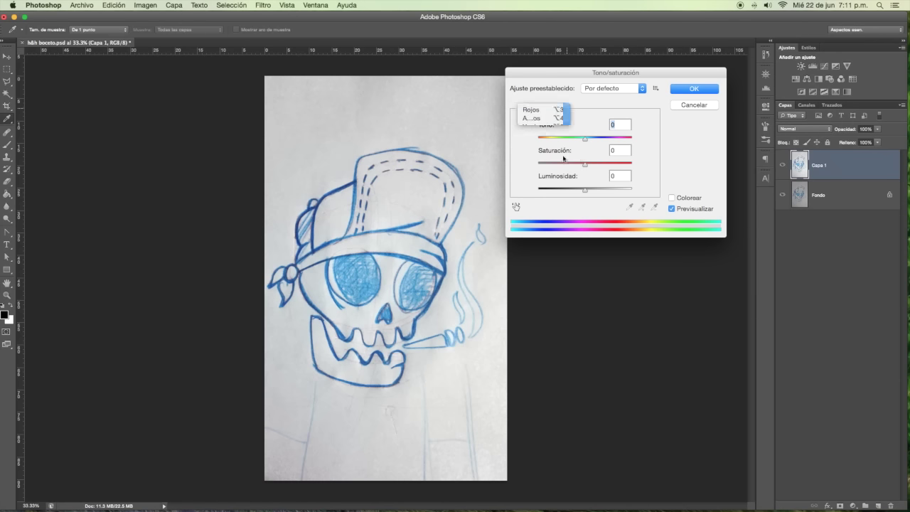
click(548, 117)
drag(585, 163, 532, 171)
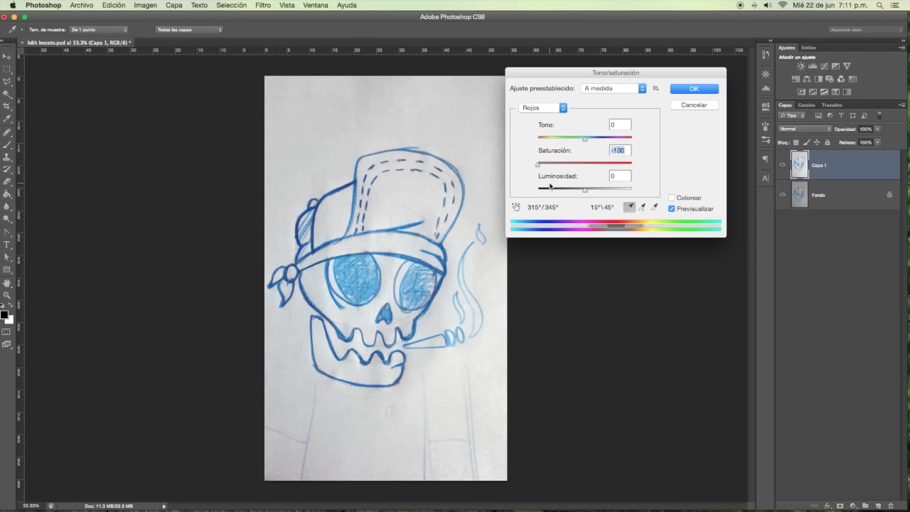
drag(587, 193, 672, 196)
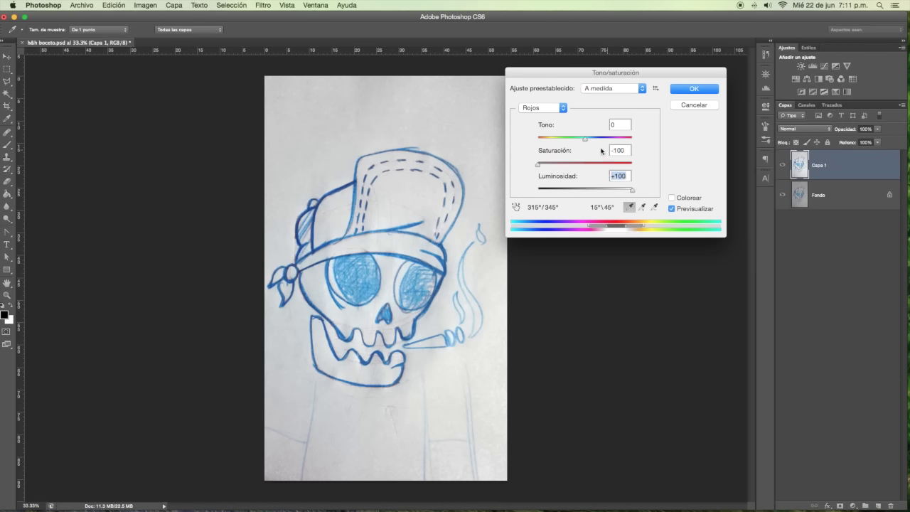
mouse_move(586, 139)
mouse_down()
mouse_move(624, 138)
mouse_move(579, 138)
mouse_up()
click(694, 88)
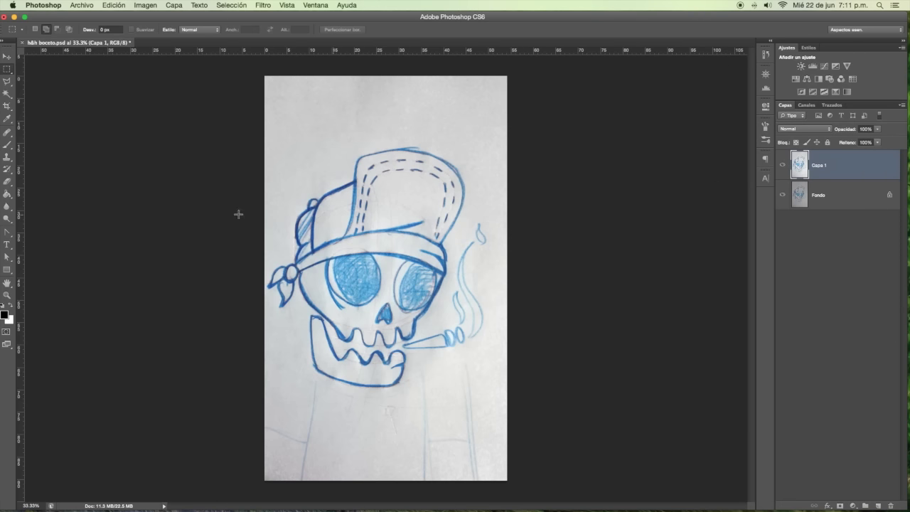
- Set the foreground colour to a bright magenta with hue 295°
click(4, 315)
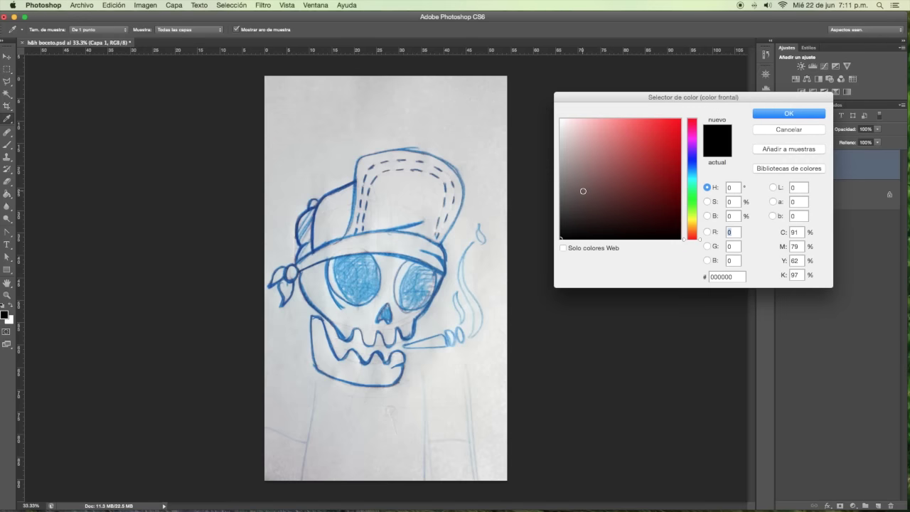
click(694, 148)
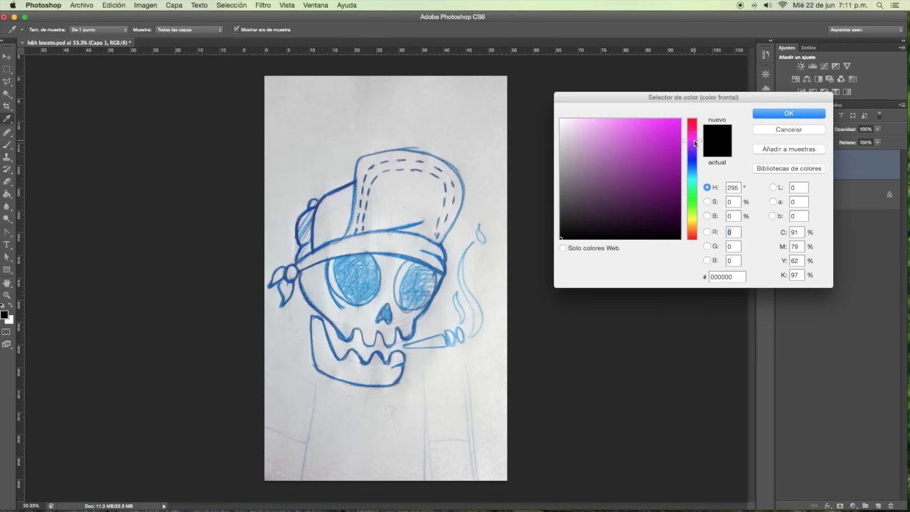
click(673, 135)
click(766, 116)
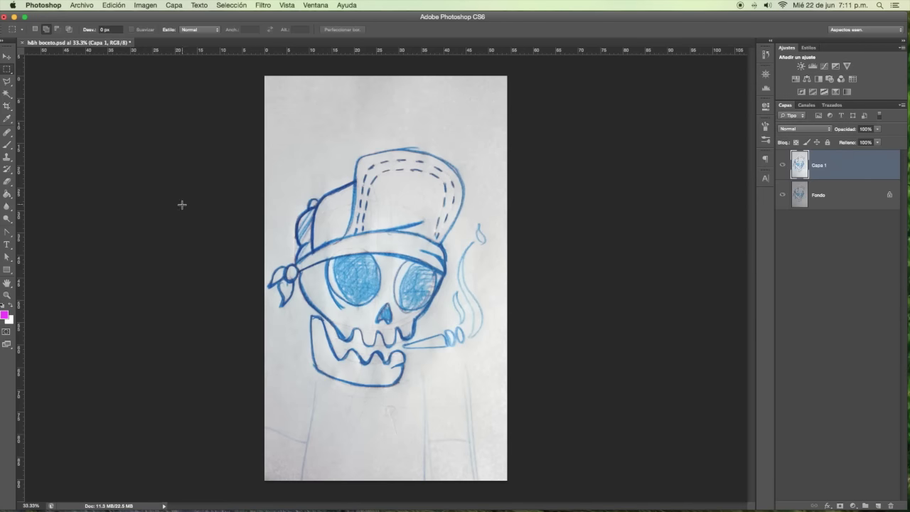
click(143, 5)
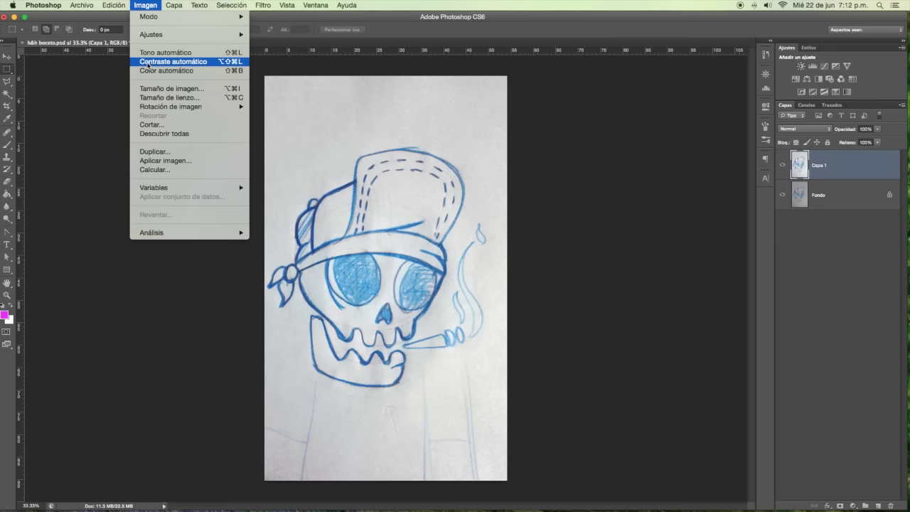
mouse_move(161, 107)
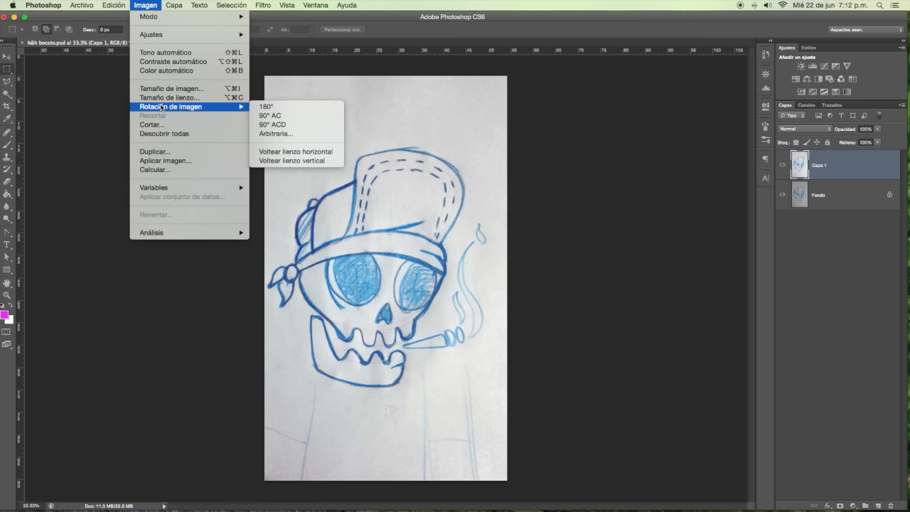
mouse_move(210, 34)
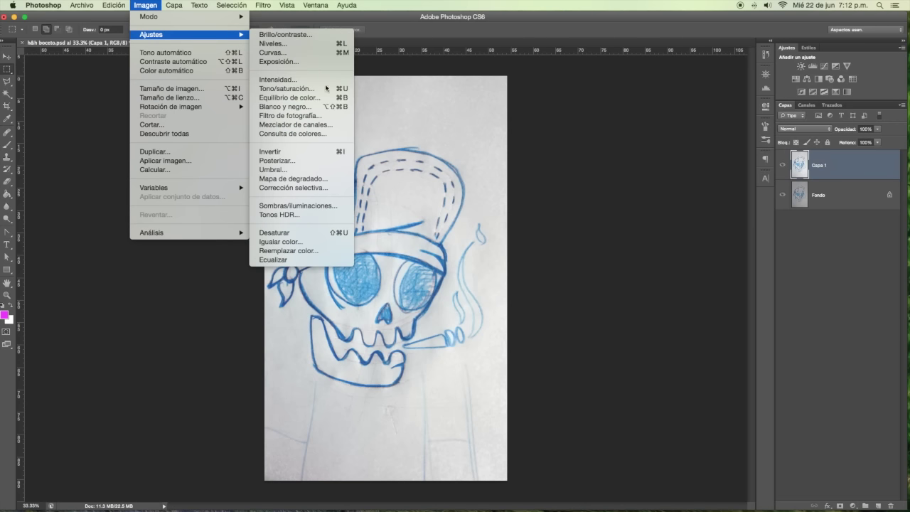
click(327, 207)
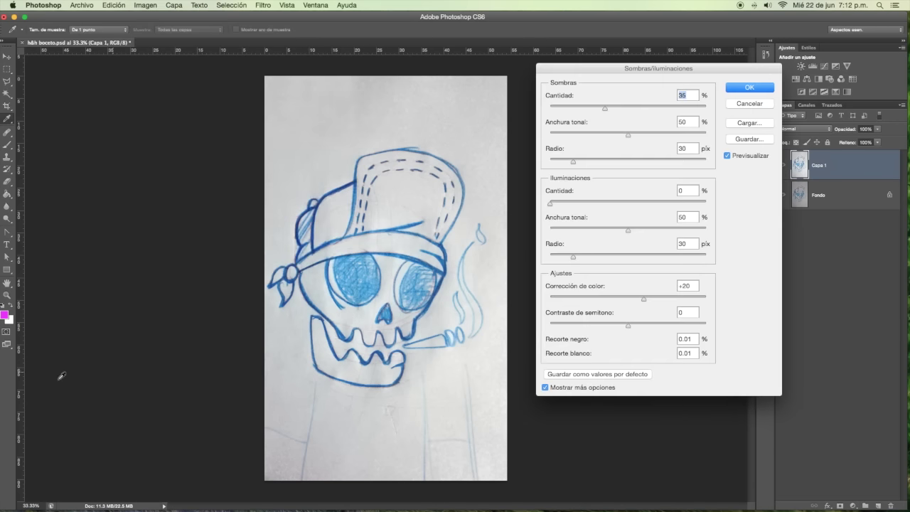
click(750, 104)
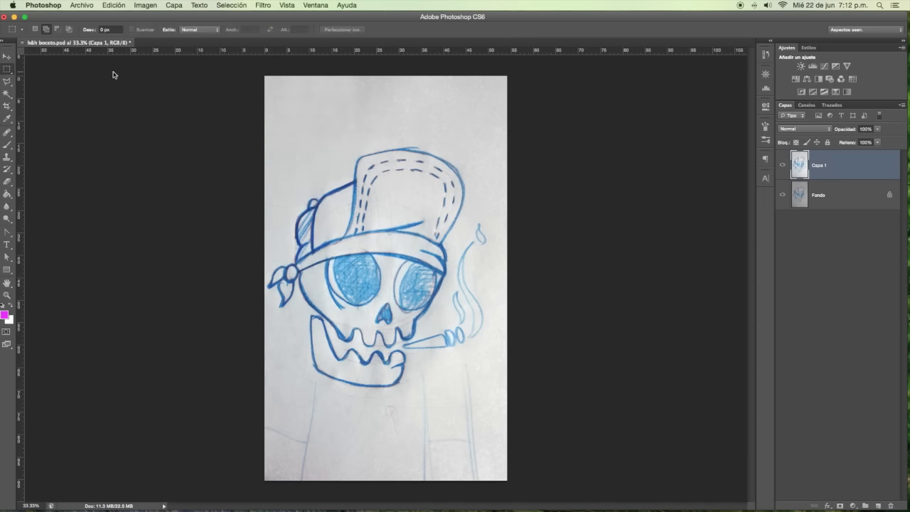
- Apply a magenta-to-white Gradient Map to the duplicated sketch layer
click(146, 6)
mouse_move(178, 34)
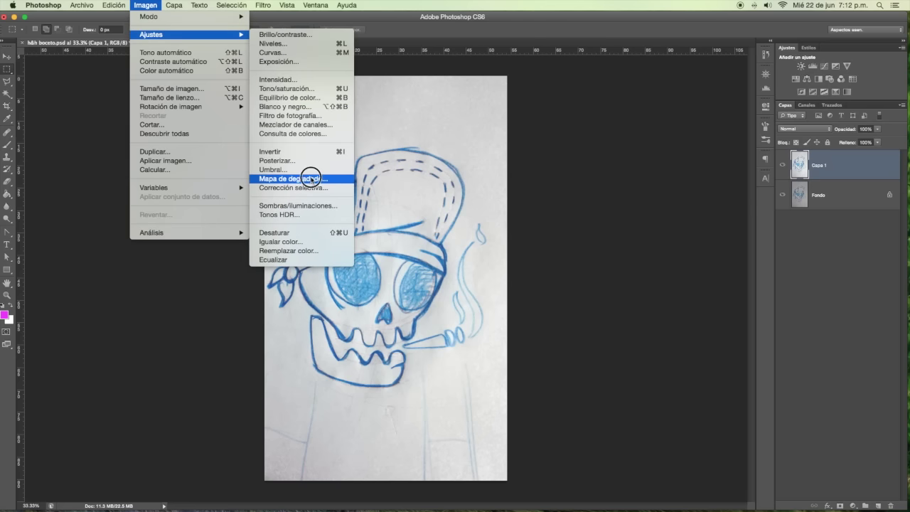
click(311, 180)
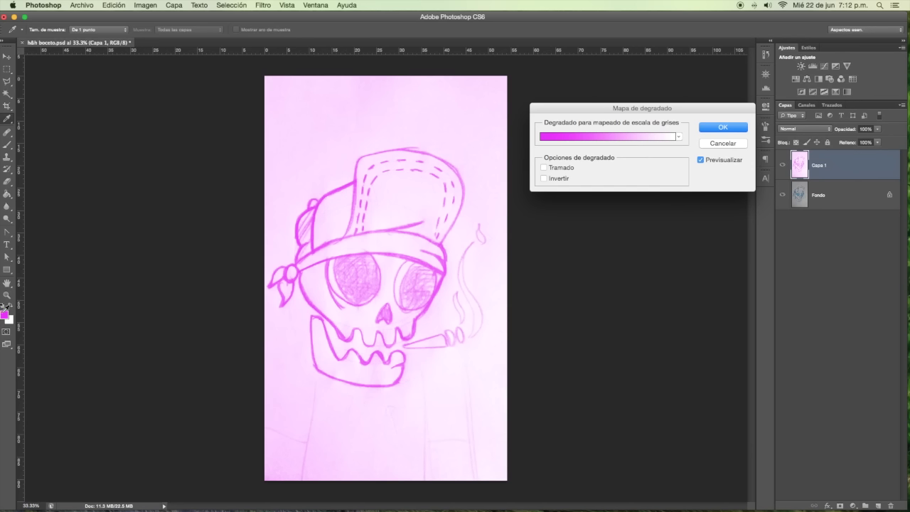
click(720, 132)
- Increase the magenta sketch's contrast with Levels, setting the input levels to 67, 1.03 and 214
key(m)
key(ctrl+l)
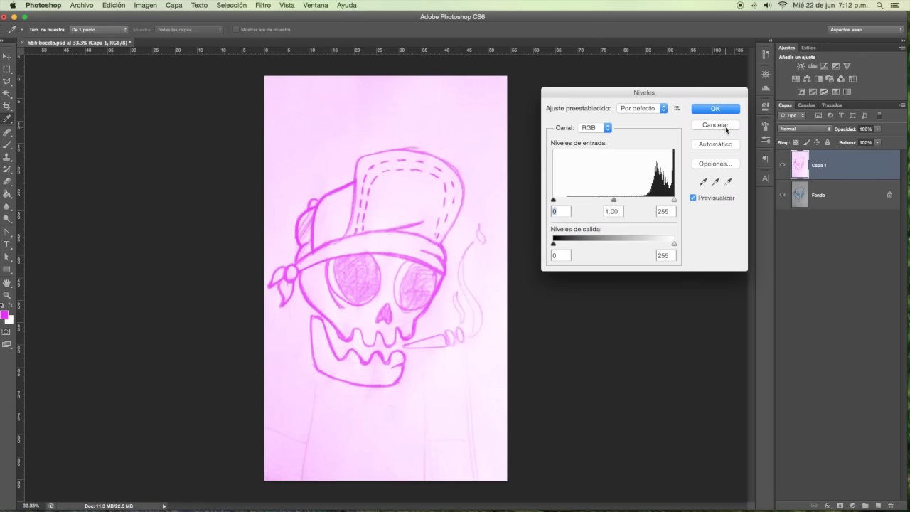
drag(554, 199, 594, 201)
drag(674, 200, 585, 201)
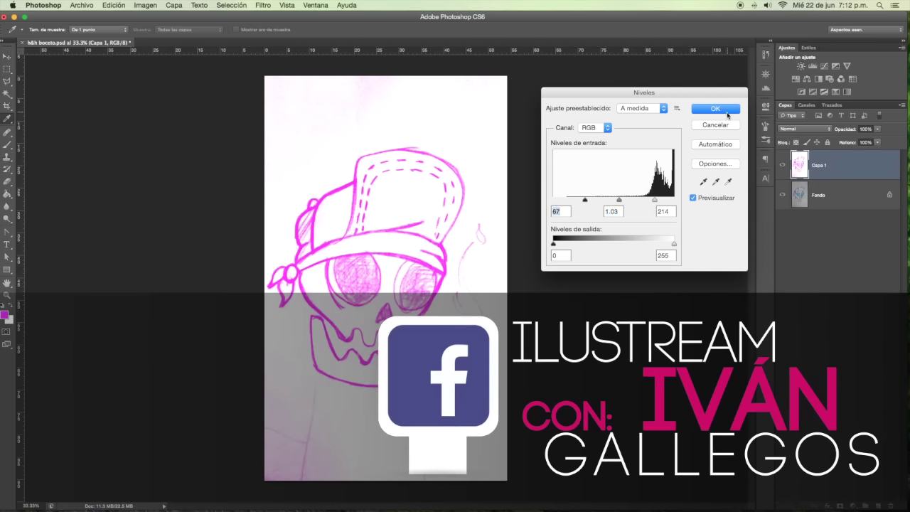
click(727, 111)
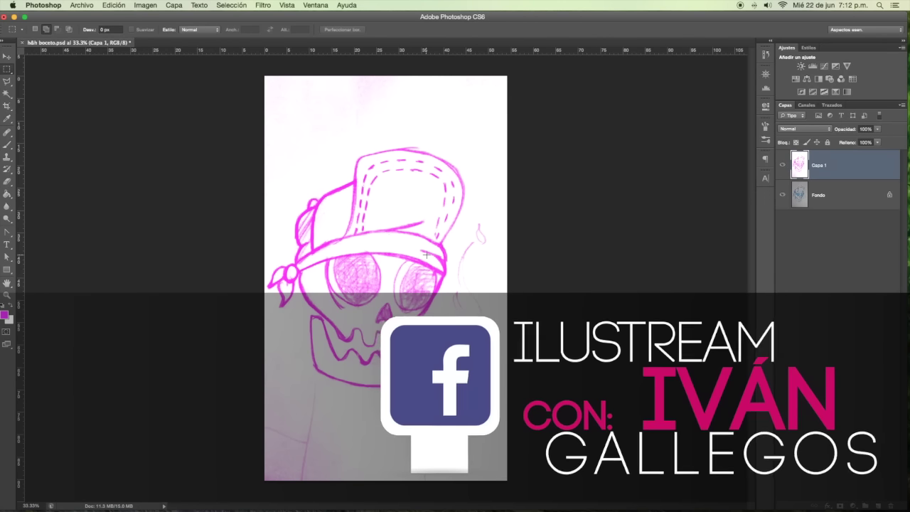
- Toggle the visibility of the adjusted layer repeatedly to compare the magenta sketch with the original photo
click(783, 166)
click(783, 165)
click(783, 167)
click(783, 166)
click(784, 167)
click(783, 167)
click(783, 166)
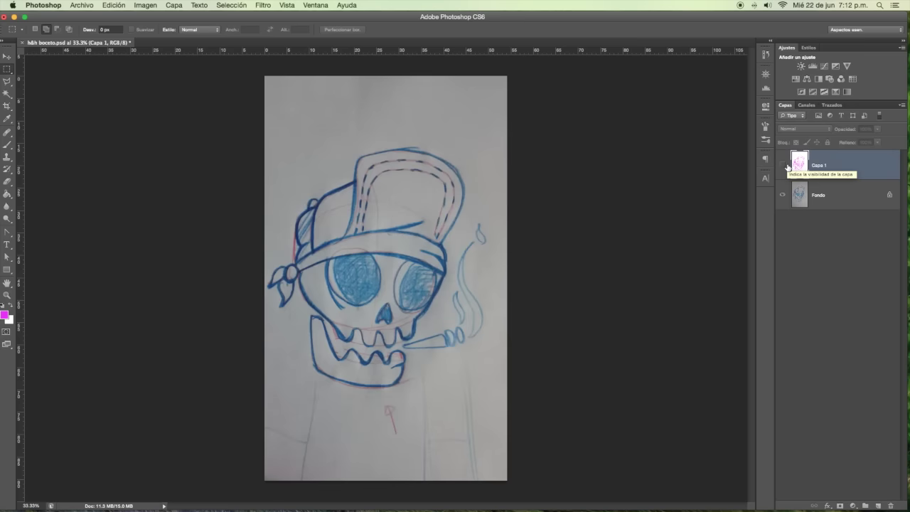
click(784, 166)
click(784, 167)
click(784, 167)
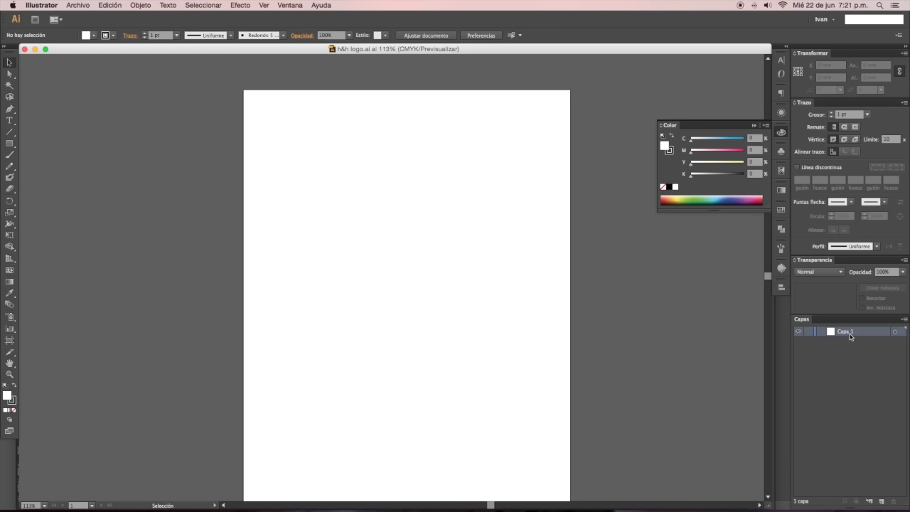
- Switch to the h&h logo.ai document in Illustrator, rename its layer as boceto and place the magenta sketch on the artboard
double_click(846, 332)
text(boceto)
key(Return)
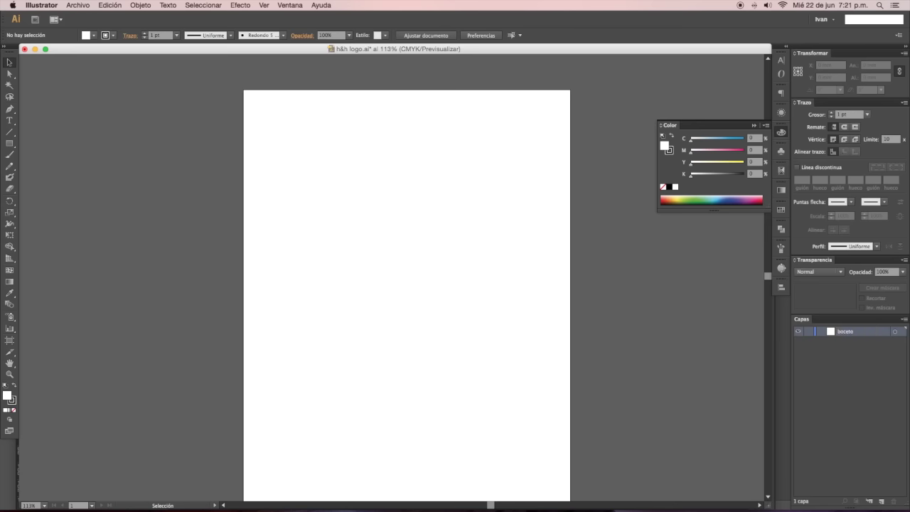
click(504, 286)
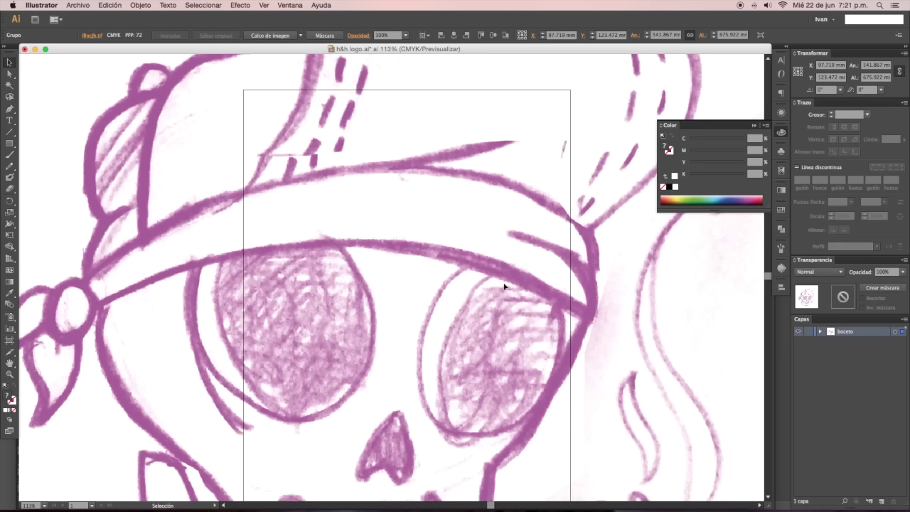
- Scale the placed sketch down to fit inside the artboard and centre it horizontally and vertically
key(super+minus)
key(super+minus)
key(super+minus)
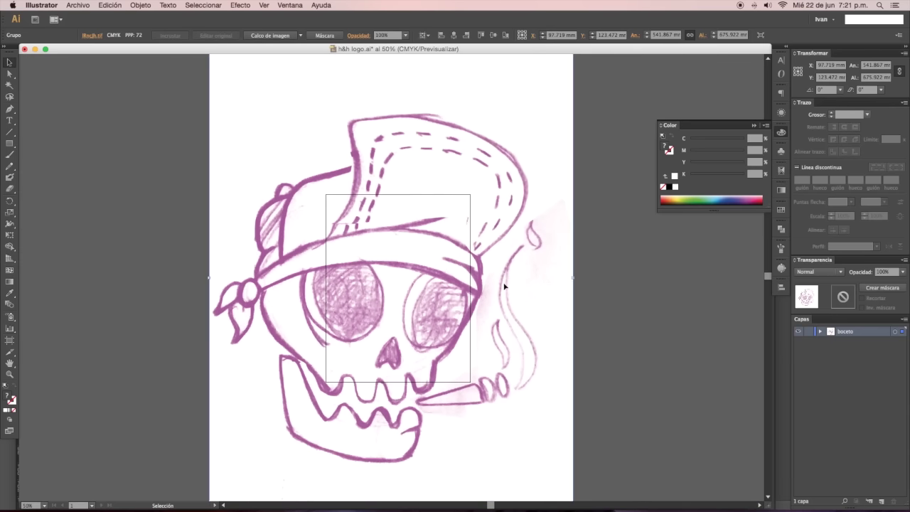
key(super+minus)
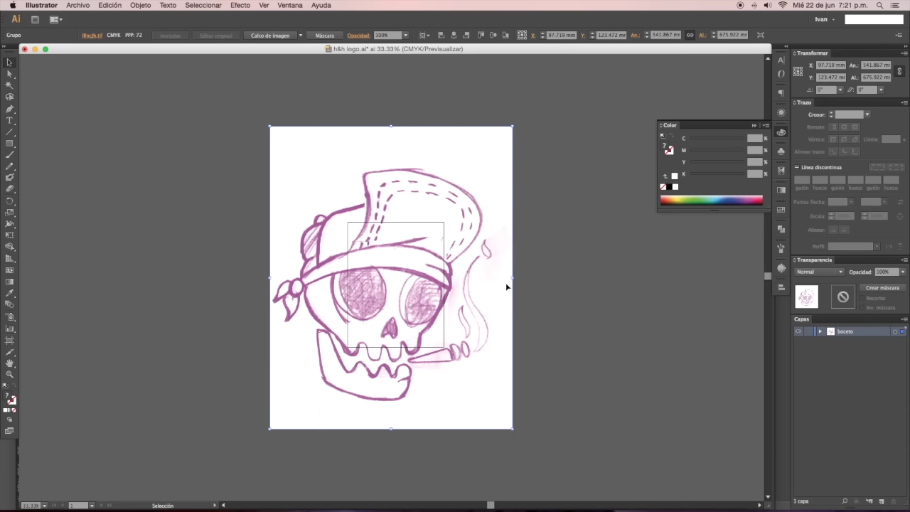
drag(513, 429, 435, 375)
click(456, 35)
click(496, 35)
click(495, 230)
key(super+plus)
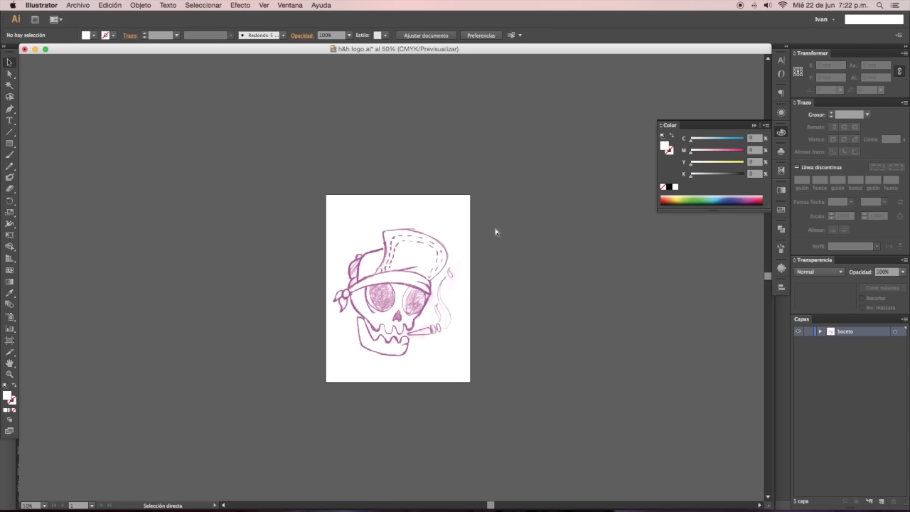
- Lock the boceto layer and add a new layer above it
click(809, 332)
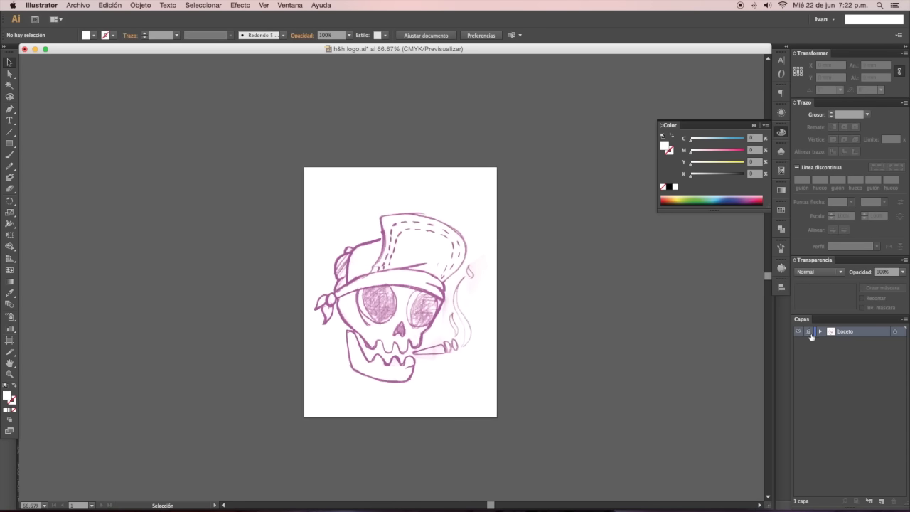
click(882, 501)
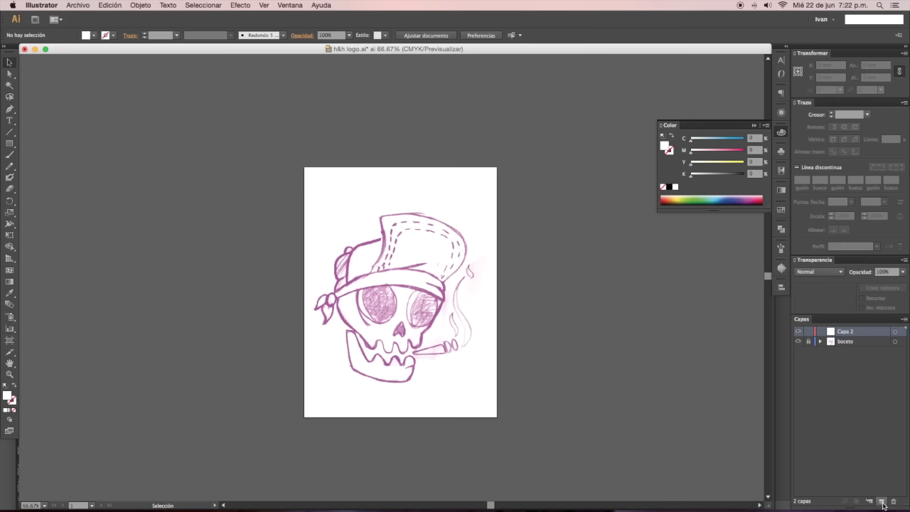
- Unlock the boceto layer, set the placed sketch's opacity to 50% and lock the layer again
click(809, 341)
click(857, 345)
click(483, 301)
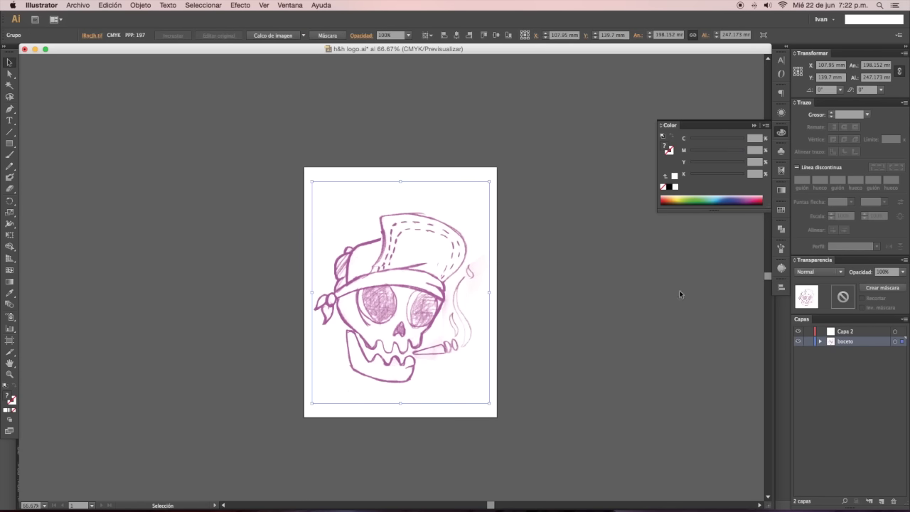
text(50)
key(Return)
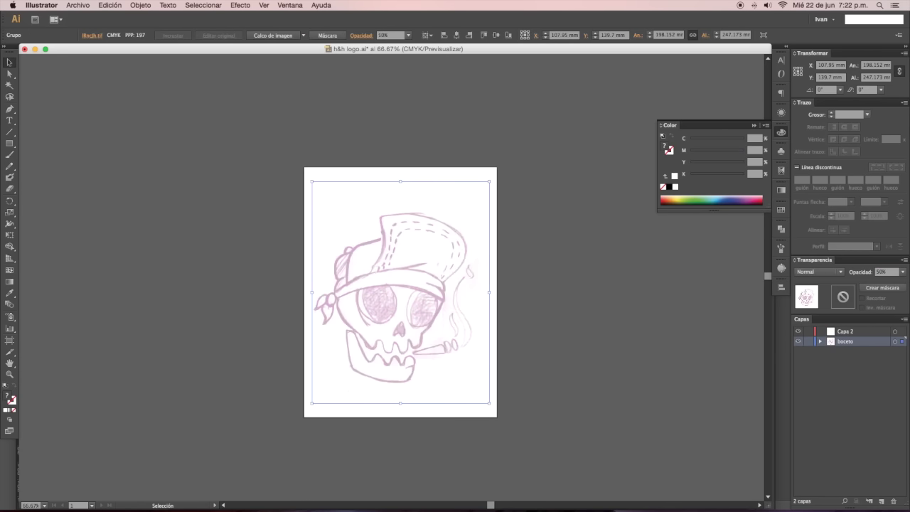
click(809, 341)
- Rename the new layer above boceto as lineart
double_click(845, 331)
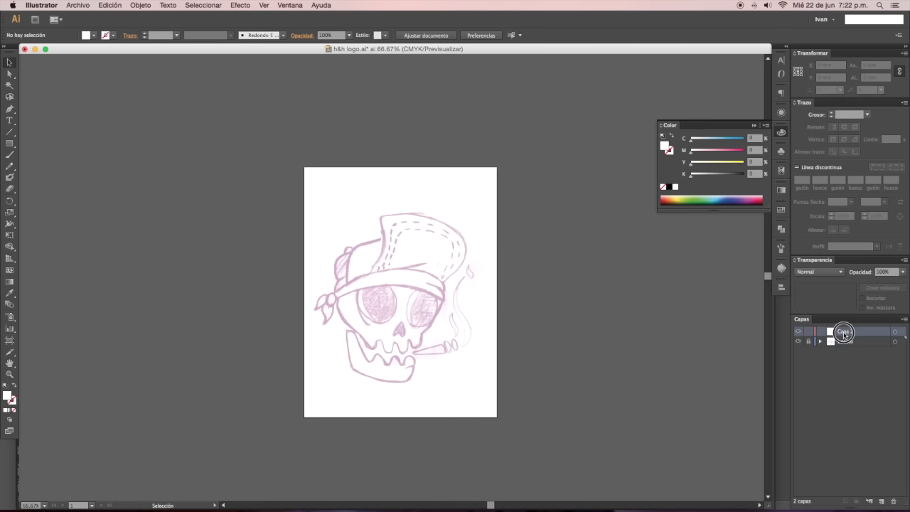
text(lineart)
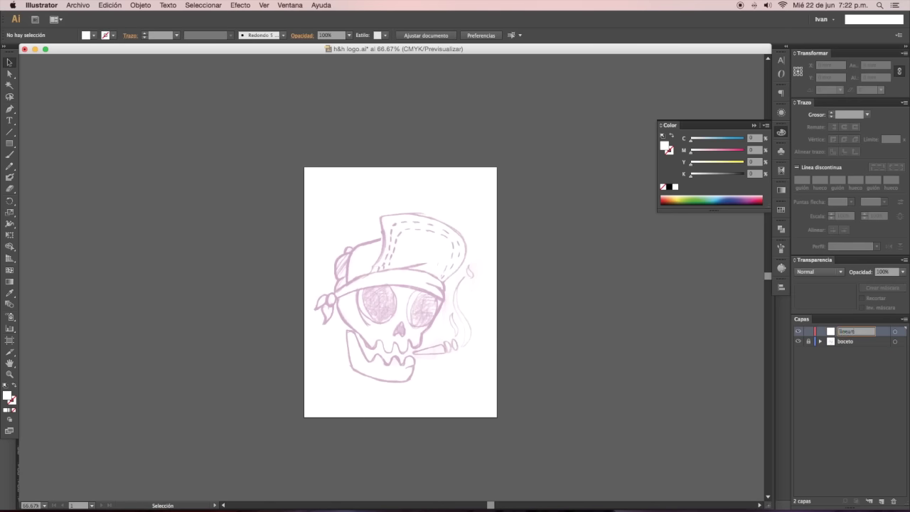
key(Return)
- Trace the raised cap brim with the Pen tool as an open straight-segment path, with a black stroke and no fill
key(super+plus)
key(super+plus)
drag(421, 324, 459, 272)
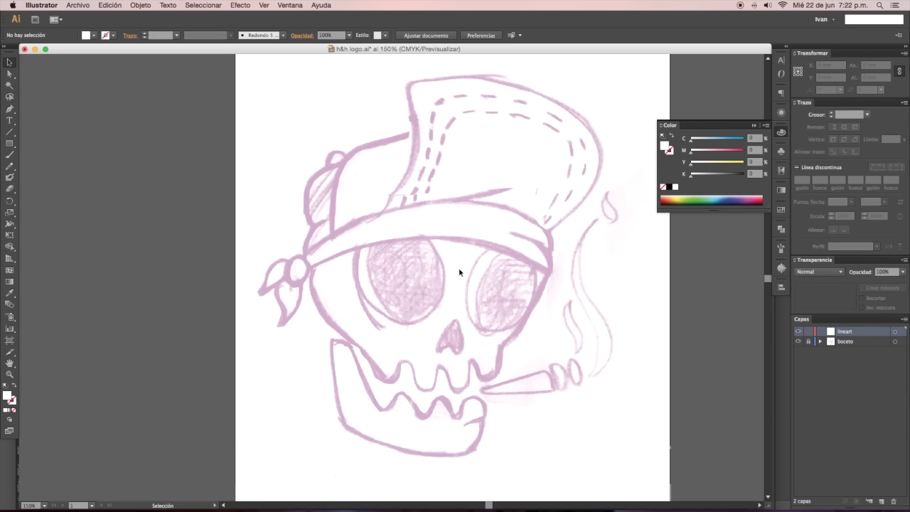
click(13, 111)
click(384, 212)
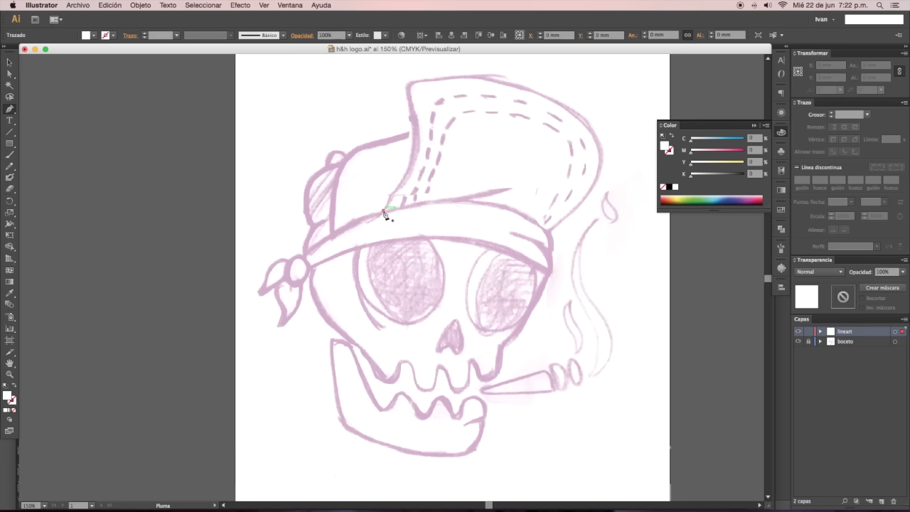
click(415, 155)
click(407, 84)
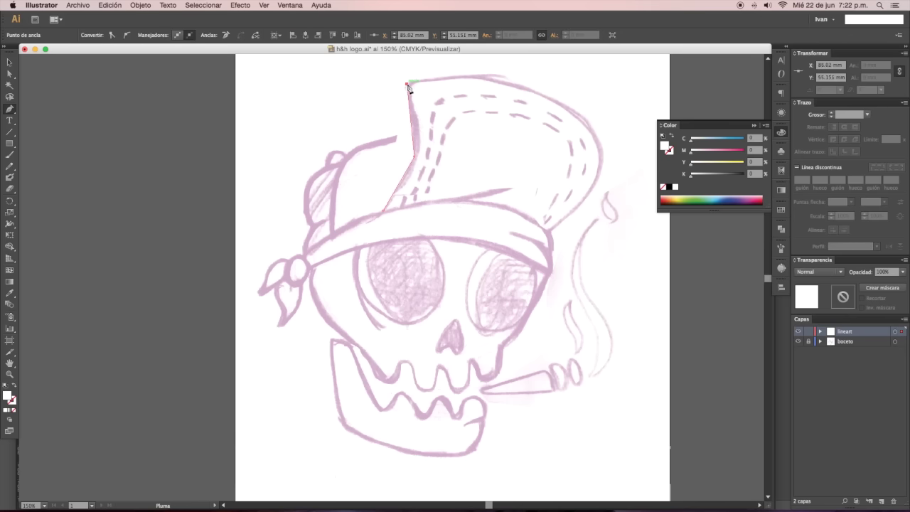
click(604, 156)
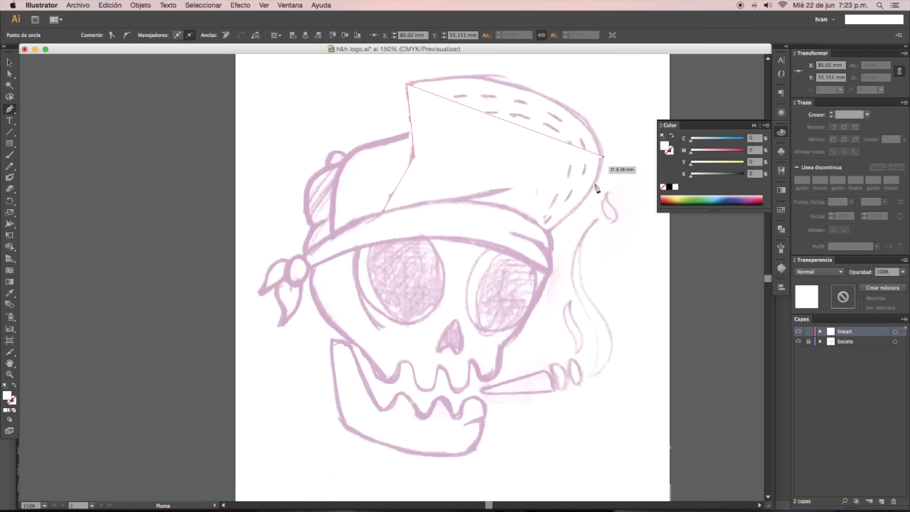
click(552, 229)
key(d)
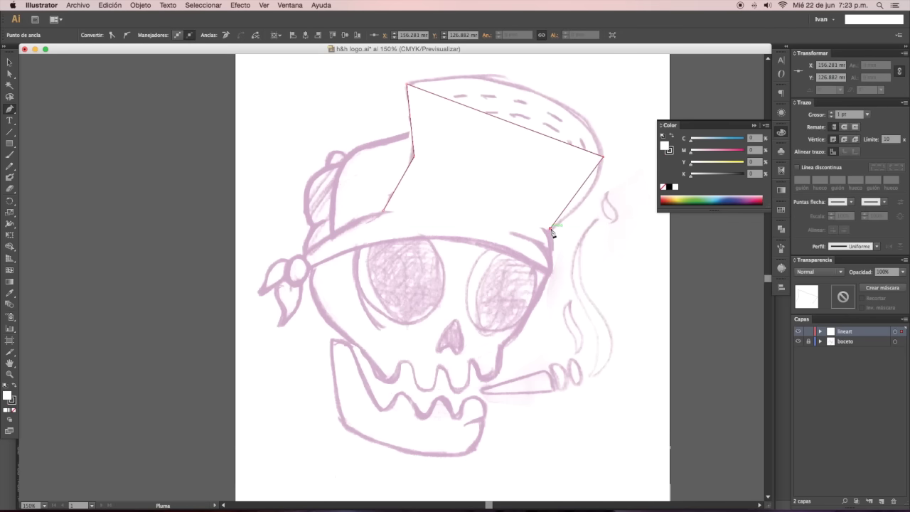
click(14, 411)
- Convert the brim path's side and upper-left corner anchor points to bend its straight segments along the sketch
key(shift+c)
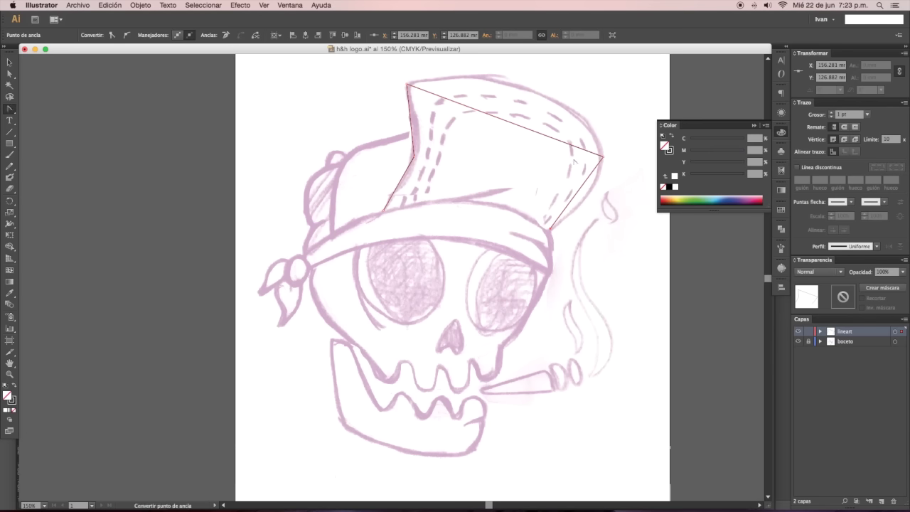
drag(604, 158, 600, 203)
drag(414, 155, 422, 135)
mouse_move(409, 83)
mouse_down()
mouse_move(400, 89)
mouse_move(409, 80)
mouse_up()
- Add an anchor point midway along the brim's upper edge and move it up onto the sketched line
key(p)
click(522, 106)
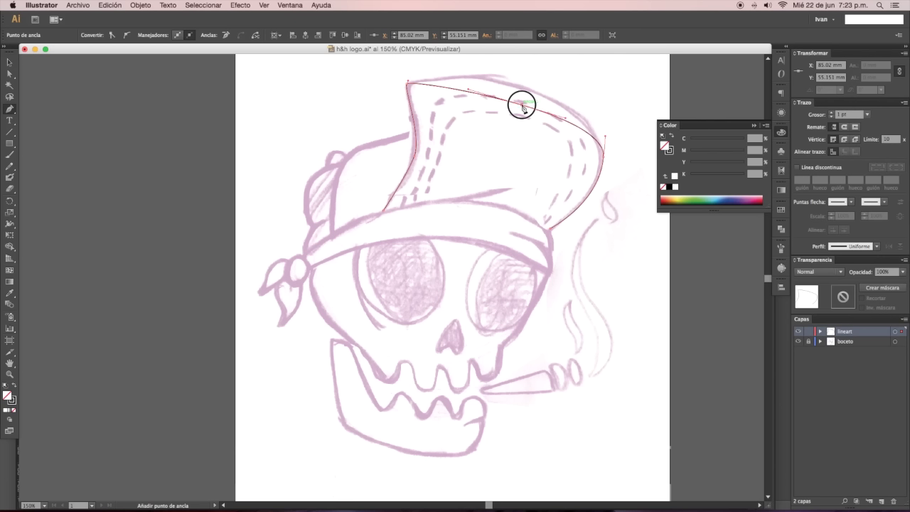
drag(522, 104, 520, 86)
- Replace the brim's pointed upper-left corner anchor with a new smooth point that rounds the corner
key(alt)
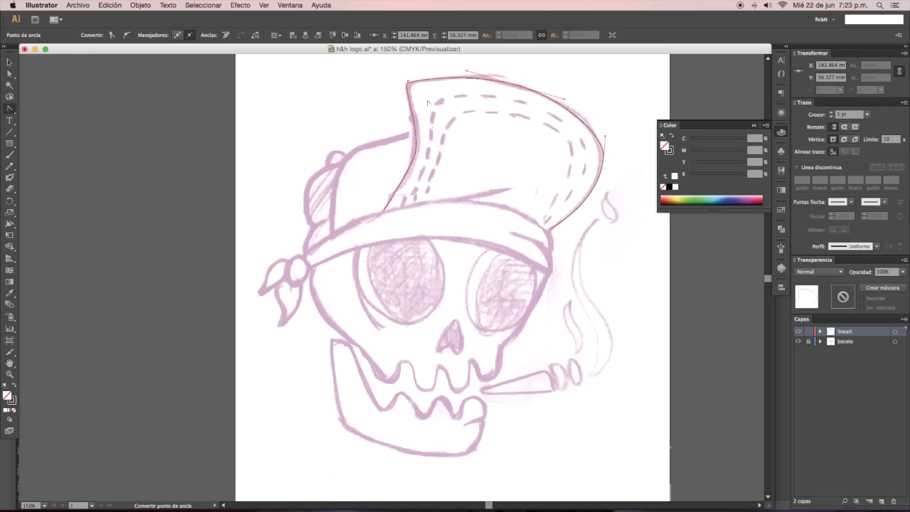
drag(407, 83, 409, 80)
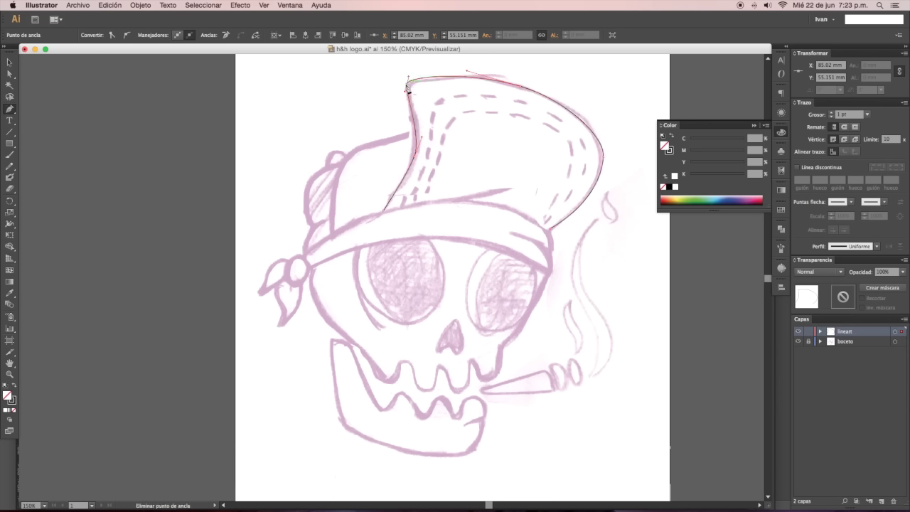
click(409, 88)
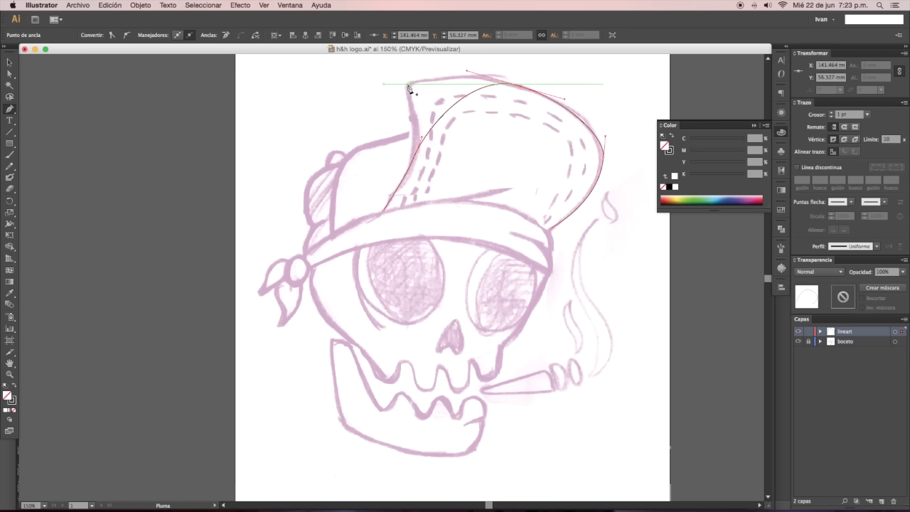
click(453, 109)
drag(452, 109, 412, 84)
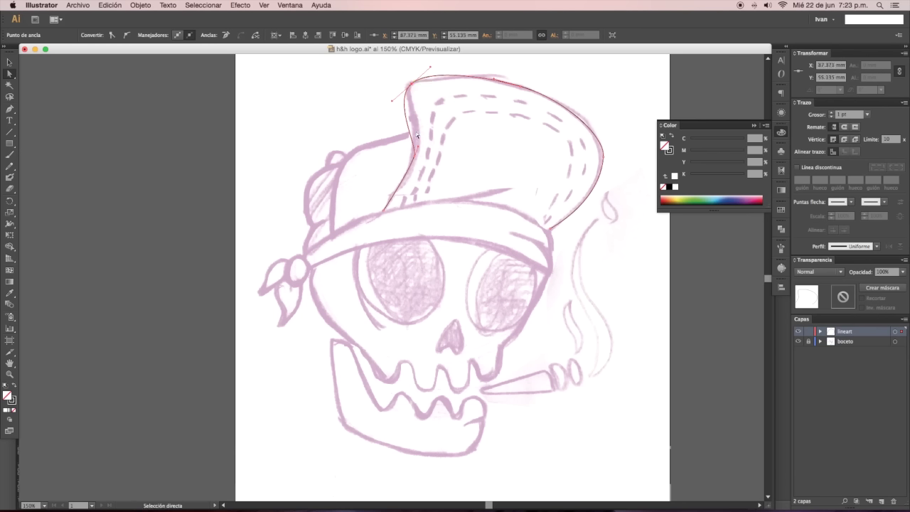
- Refine the brim's left-side curve and nudge its right-side anchor point to follow the sketch
key(alt)
drag(416, 164, 425, 123)
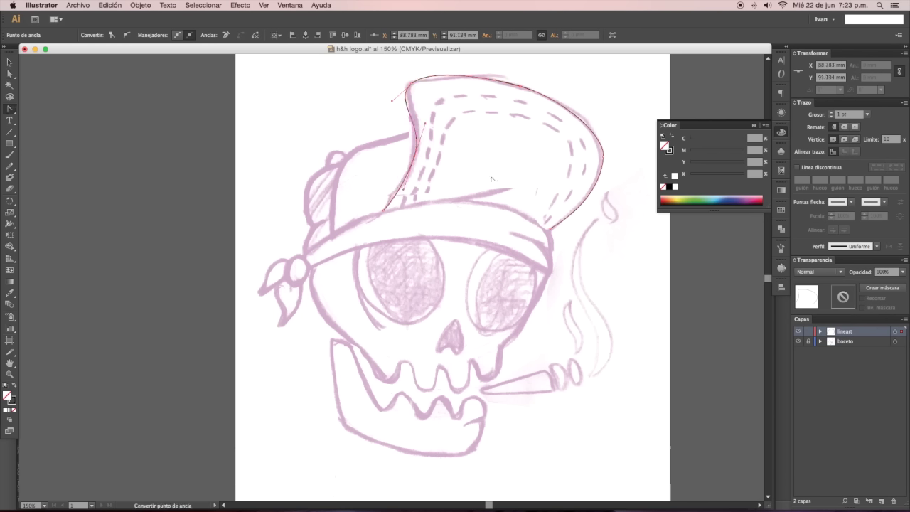
key(a)
click(550, 229)
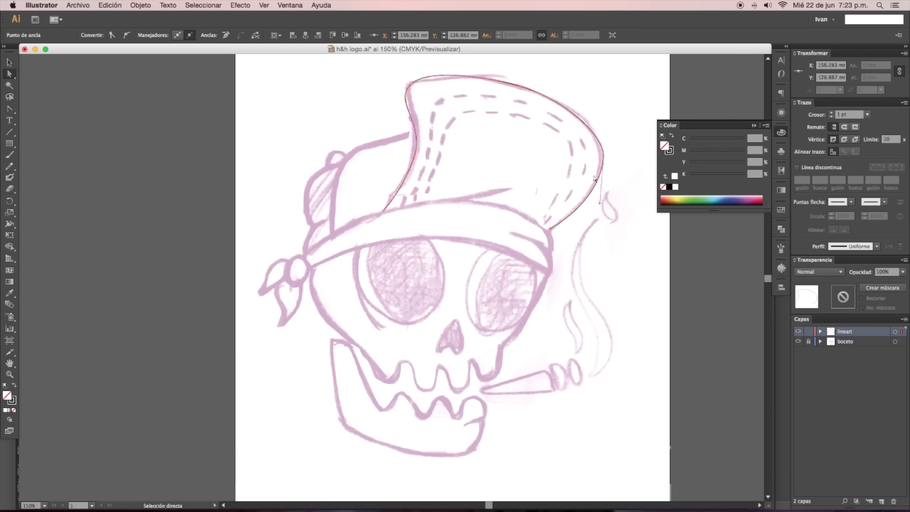
click(602, 159)
drag(602, 159, 603, 161)
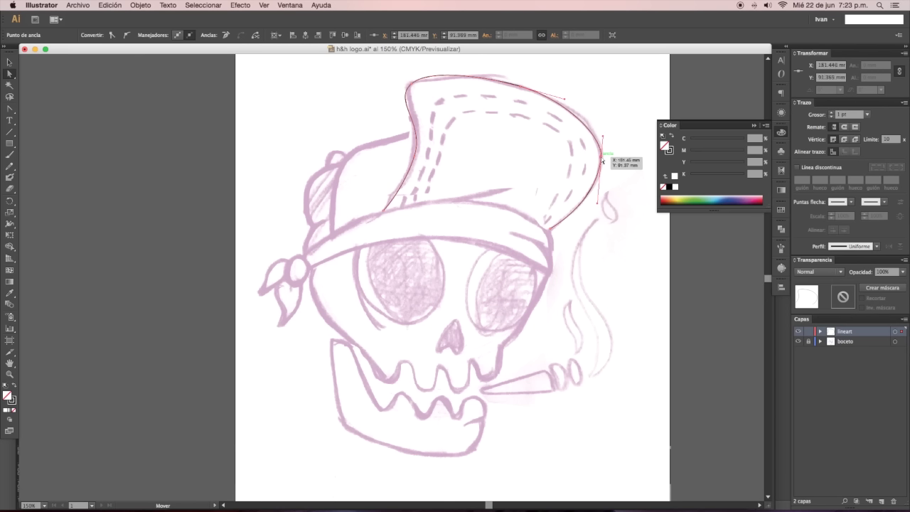
drag(602, 161, 601, 161)
- Set the brim outline's stroke weight to 9 pt and deselect the path
click(855, 115)
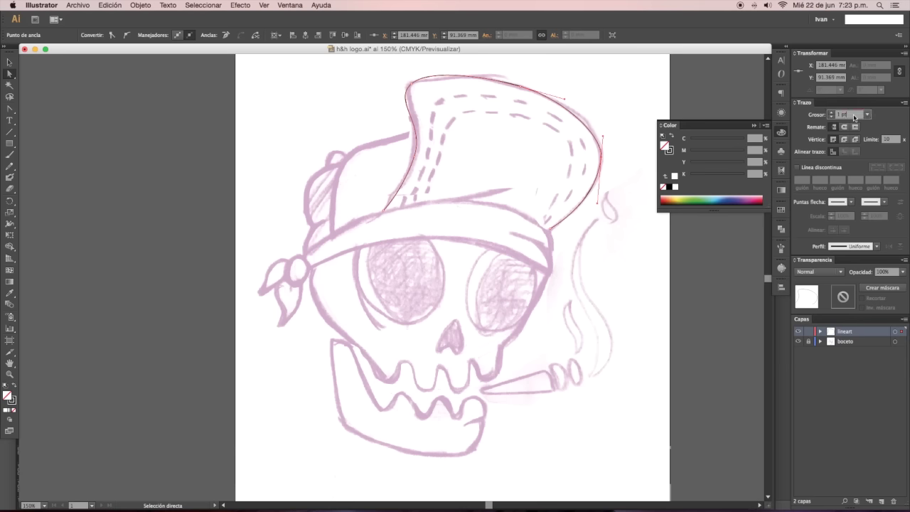
key(Up)
key(Up)
key(Up)
key(Up)
key(Up)
key(Up)
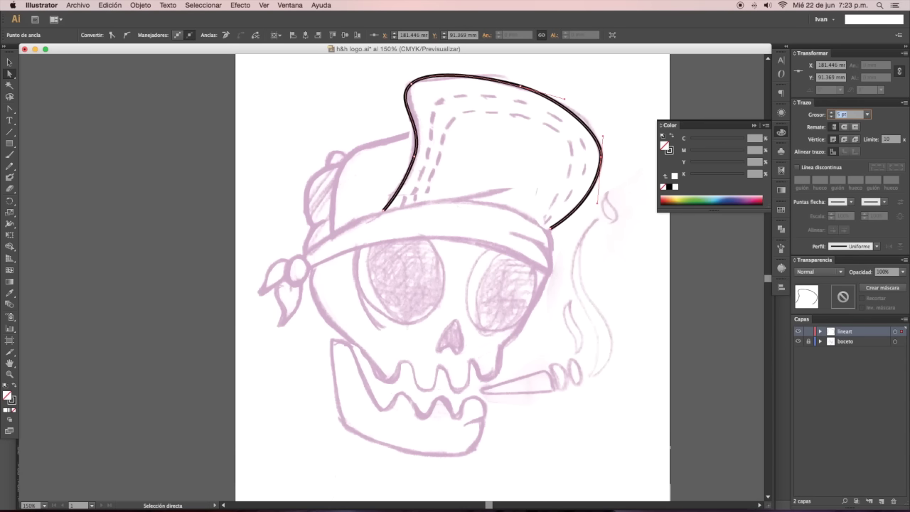
key(Up)
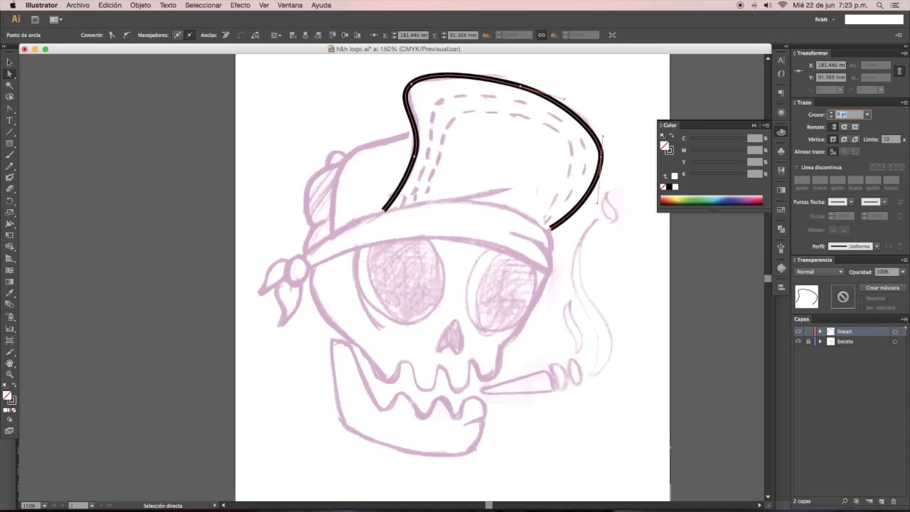
key(Up)
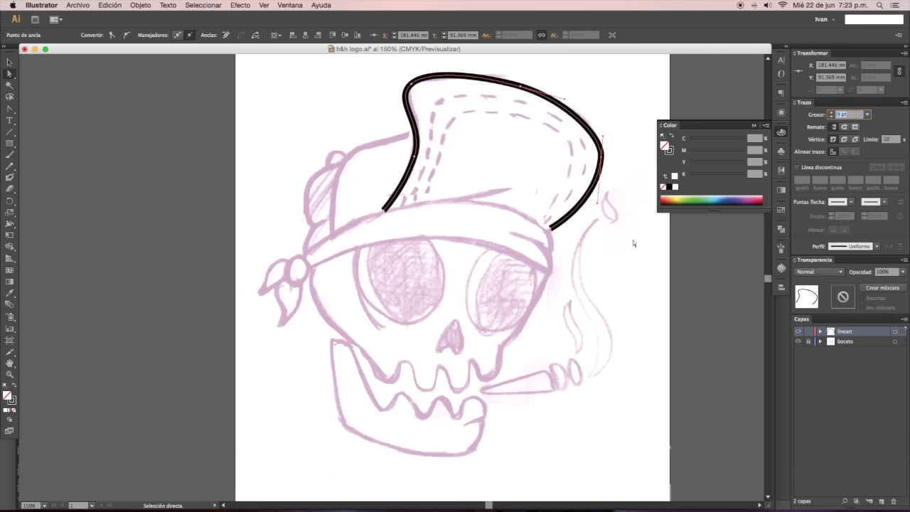
click(9, 61)
click(161, 108)
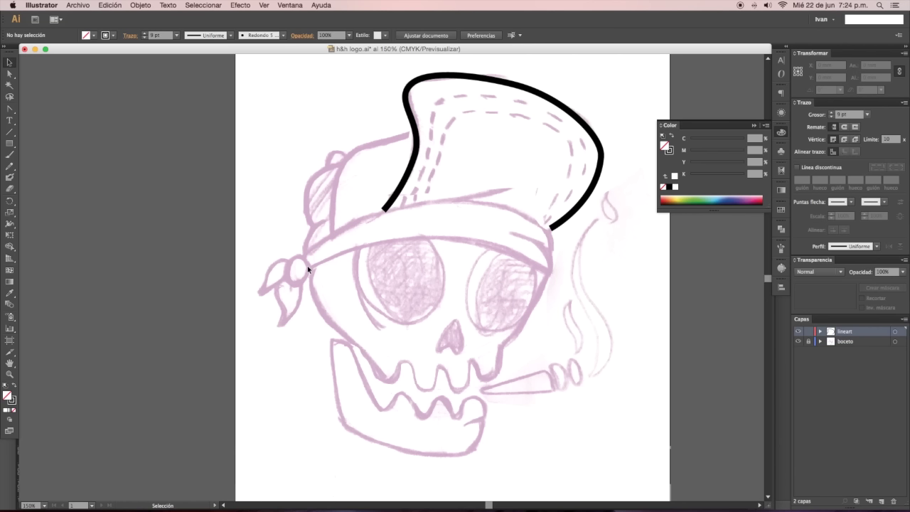
- Trace the cap's crown from the headband up and across to the brim, curving its side and softening the corner
key(p)
click(334, 234)
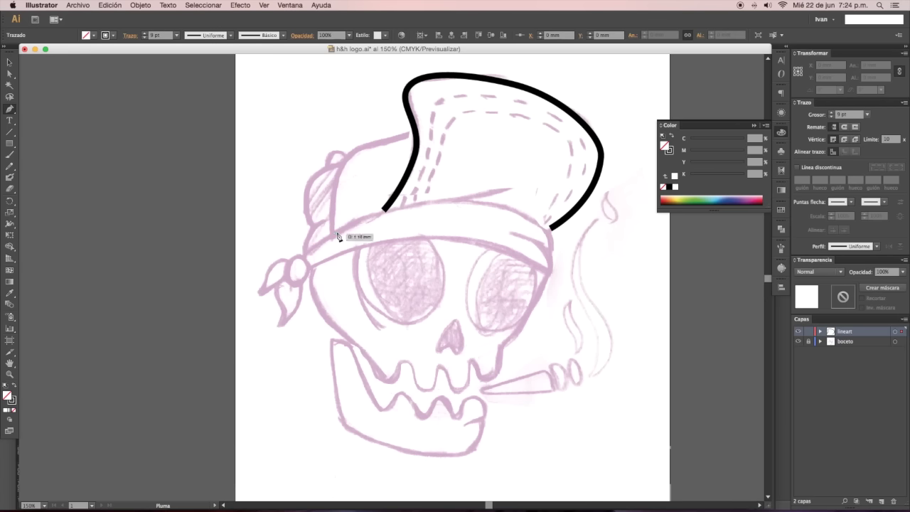
click(349, 153)
drag(416, 134, 448, 132)
key(alt)
drag(335, 235, 327, 207)
drag(355, 148, 353, 147)
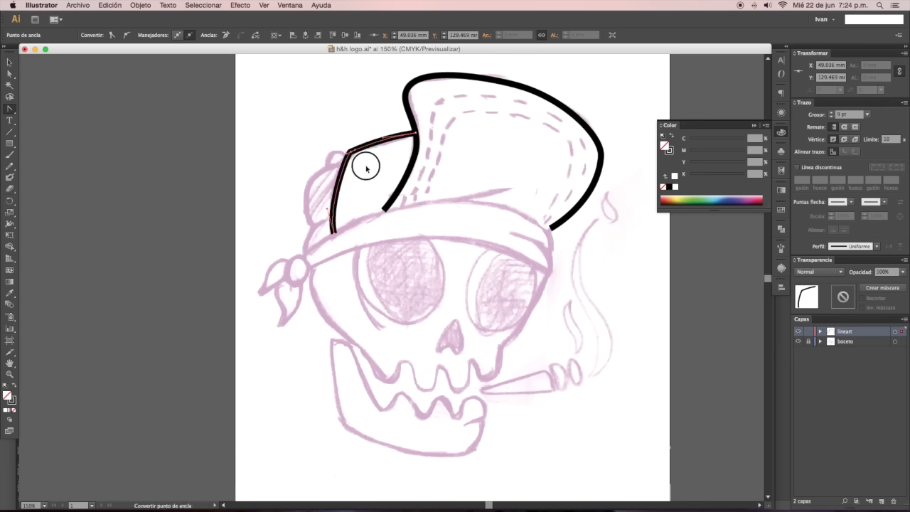
key(super+plus)
drag(342, 278, 373, 302)
key(super+plus)
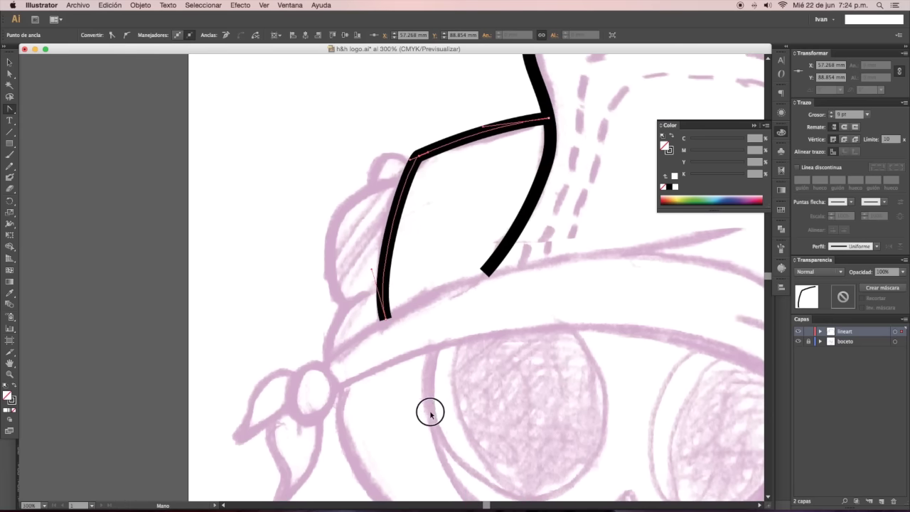
key(v)
click(456, 247)
- Draw a short curved line behind the crown, from the cap's back down to the bandana knot
key(p)
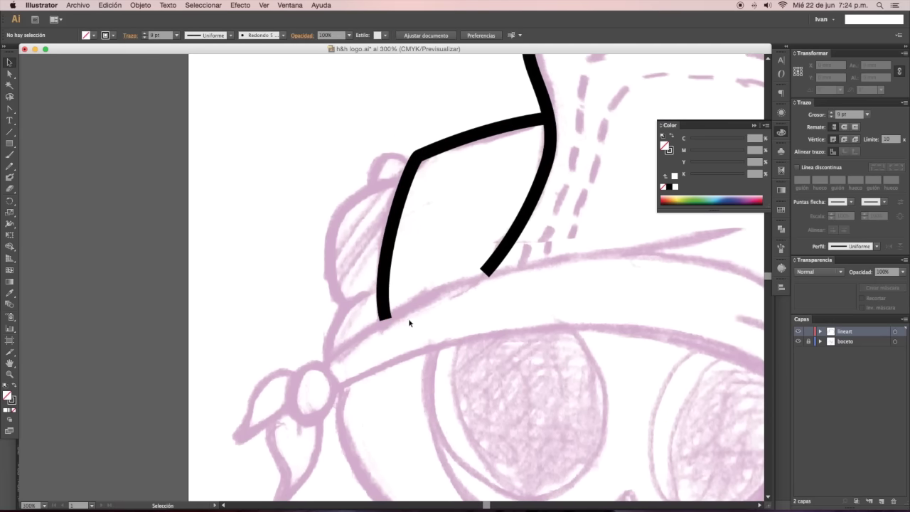
click(367, 292)
drag(325, 359, 323, 410)
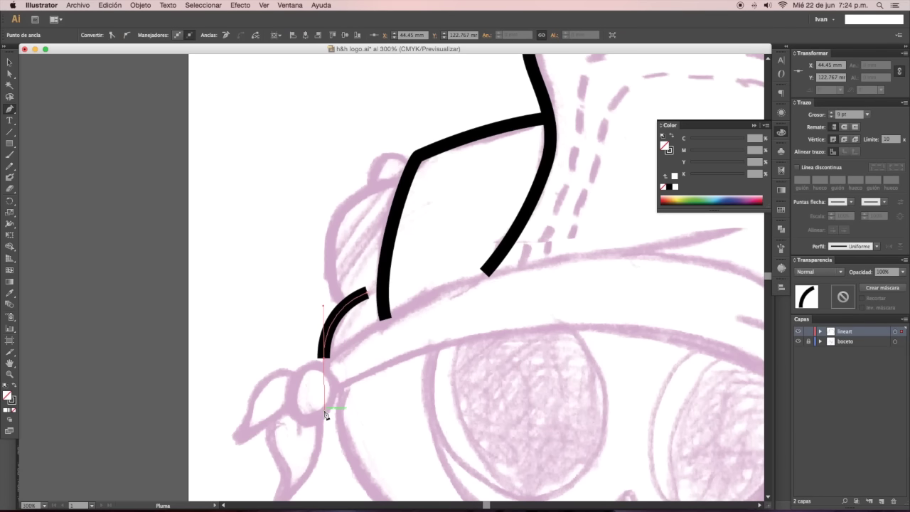
super+click(412, 328)
drag(303, 277, 267, 220)
- Trace the cap's back section from the crown around and down to the short curved line, rounding its upper corner
key(p)
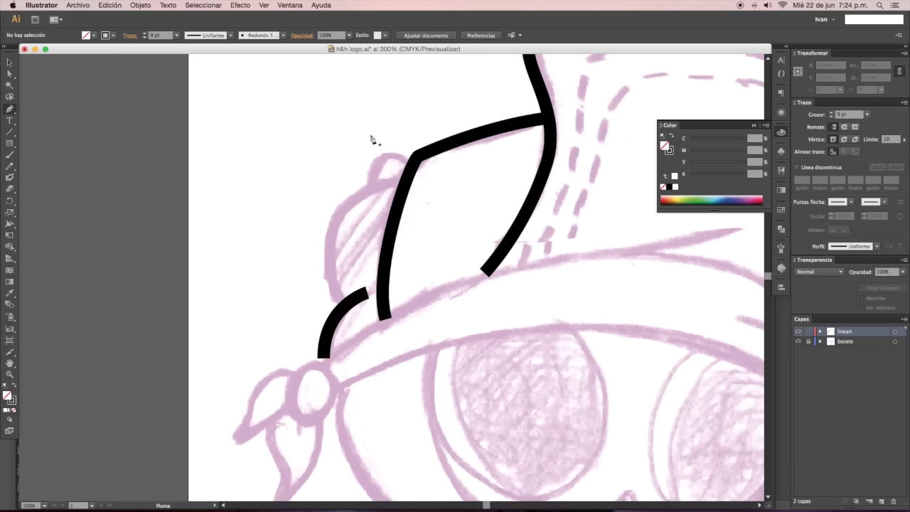
super+click(406, 179)
click(329, 220)
drag(339, 315, 349, 356)
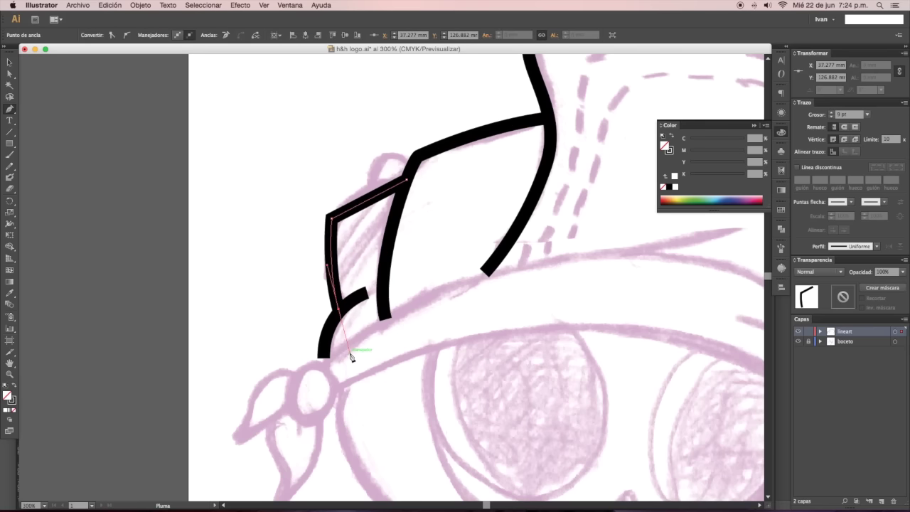
key(shift+c)
drag(330, 219, 328, 238)
key(v)
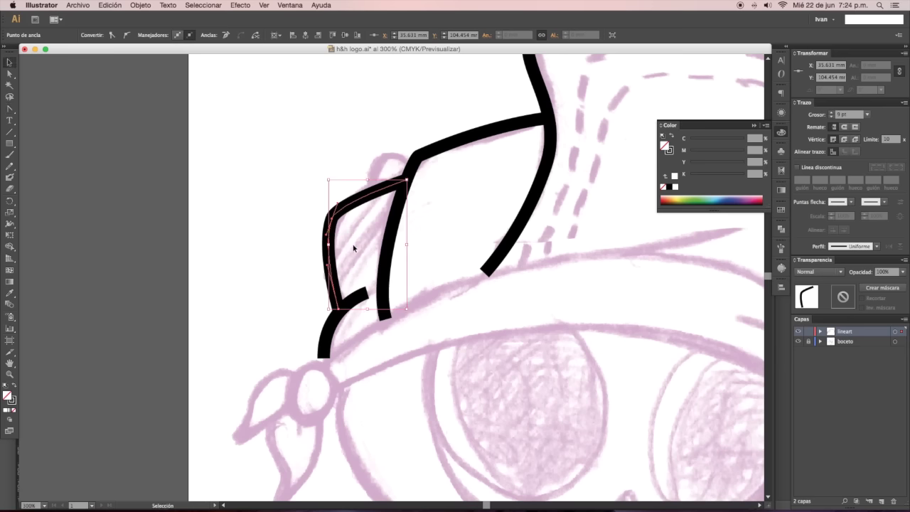
click(356, 246)
scroll(358, 236, down, 2)
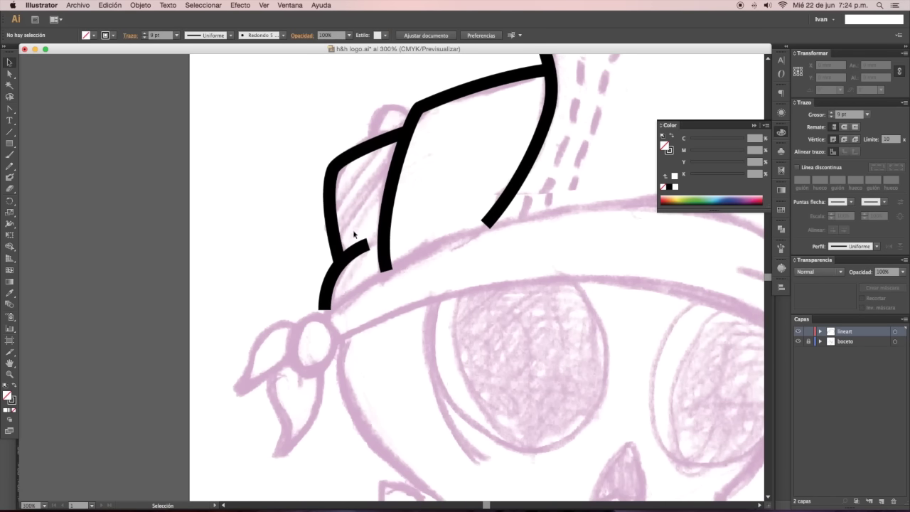
- Try expanding the fill and stroke of the short curved line behind the crown, and undo the expansion
click(354, 252)
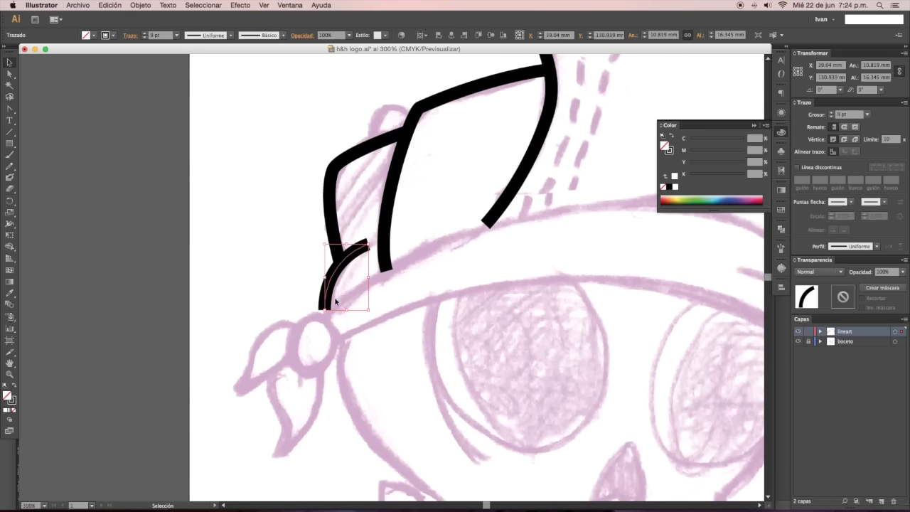
click(140, 5)
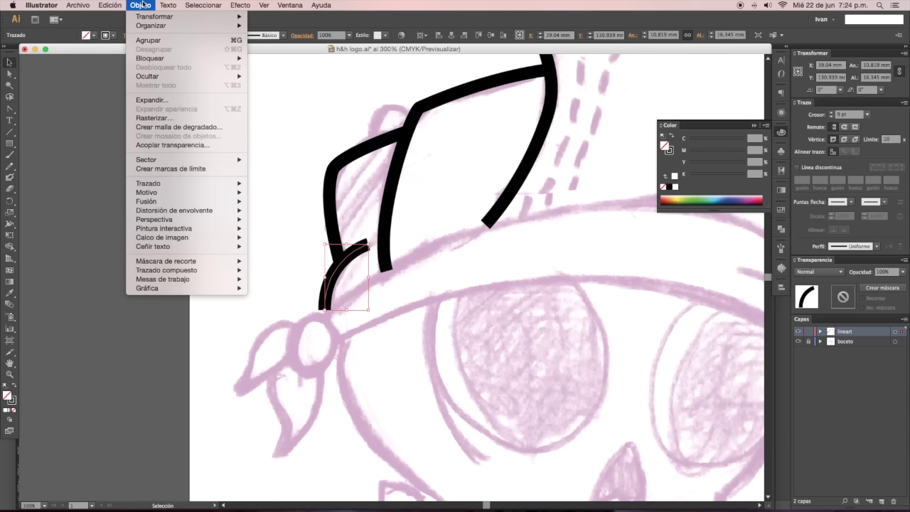
click(169, 103)
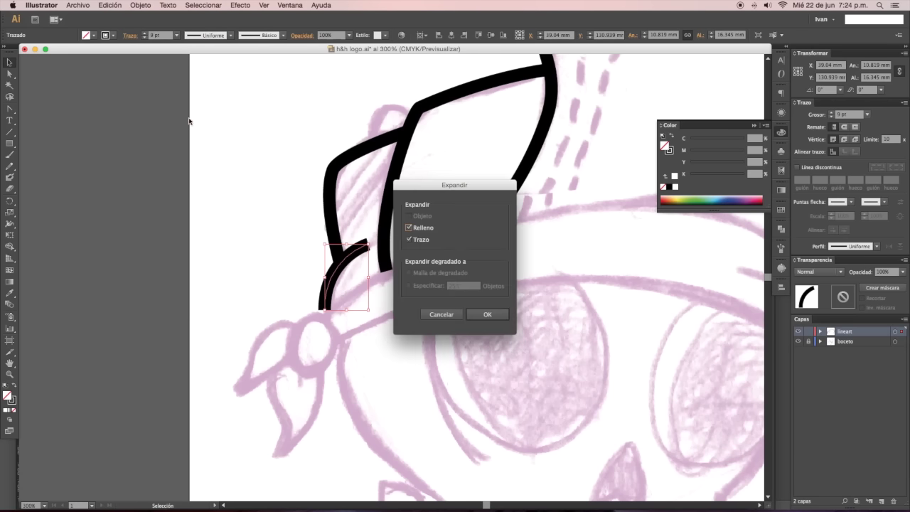
click(489, 315)
click(419, 343)
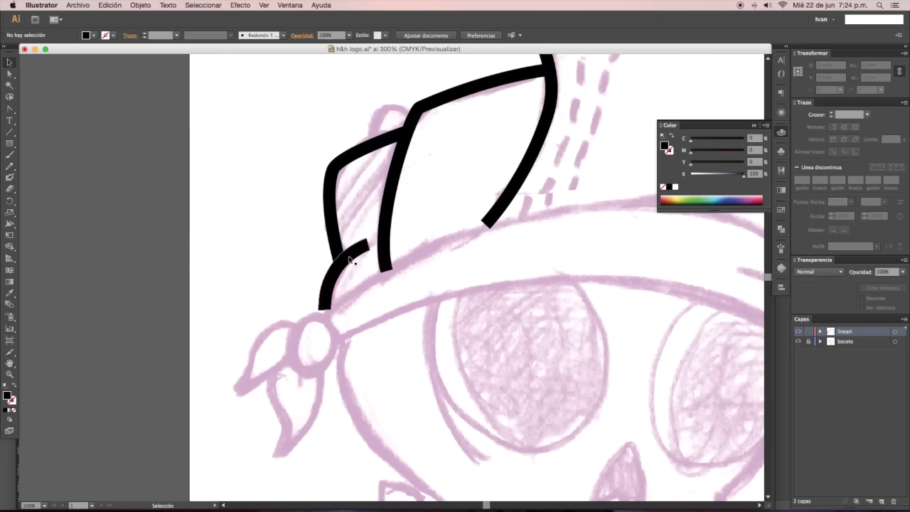
click(354, 260)
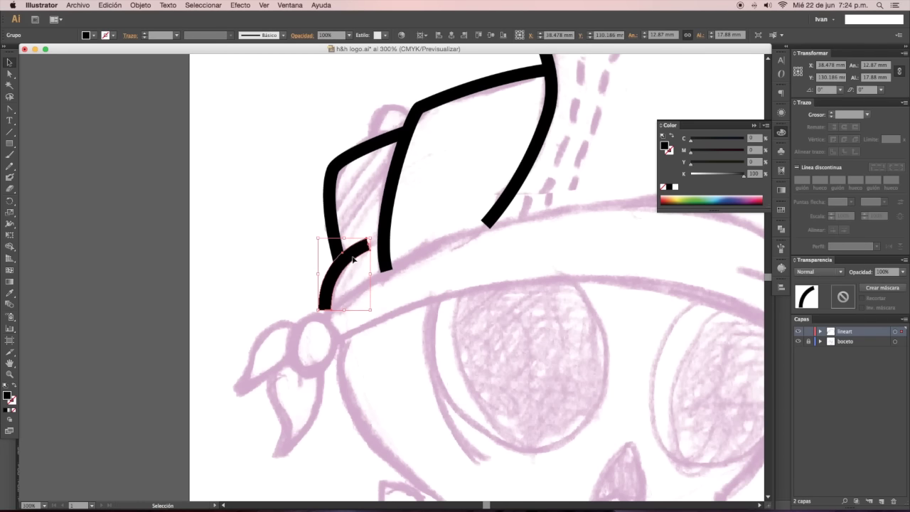
key(super+z)
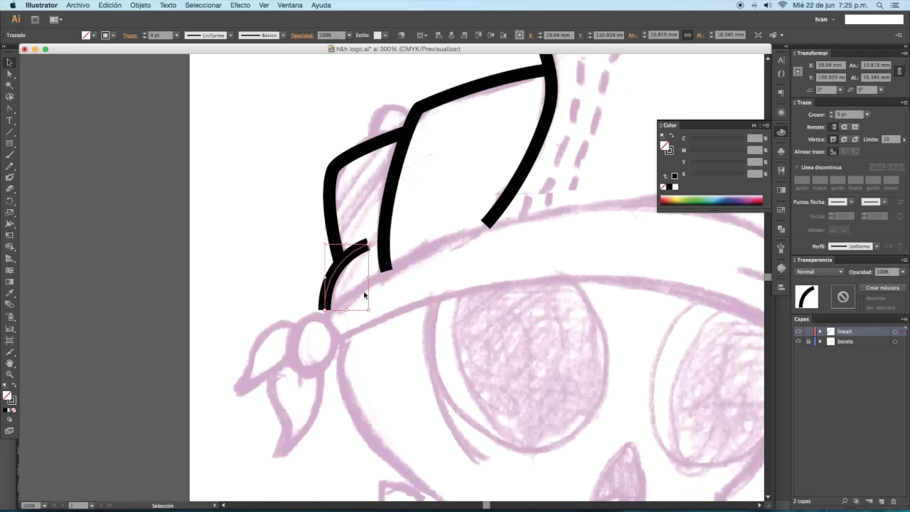
- Duplicate the short curved line to its left, and expand the fill and stroke of the original
drag(352, 261, 275, 268)
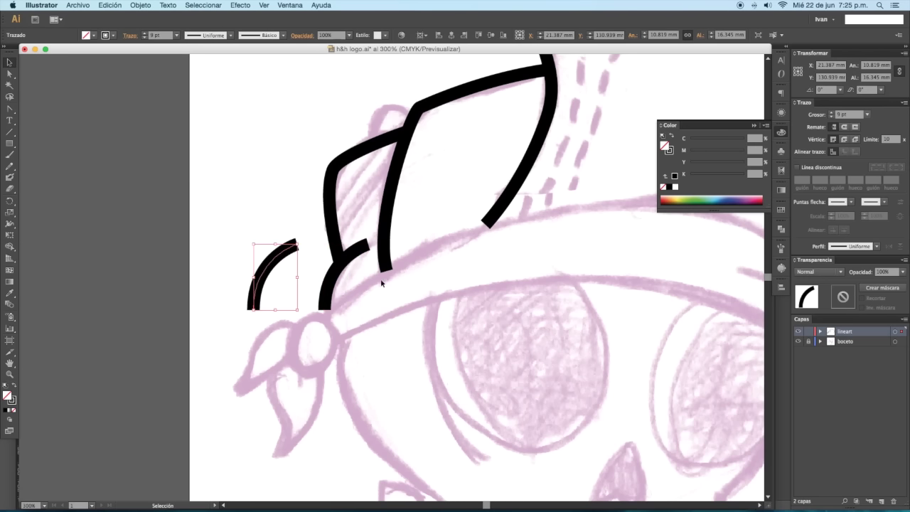
click(357, 243)
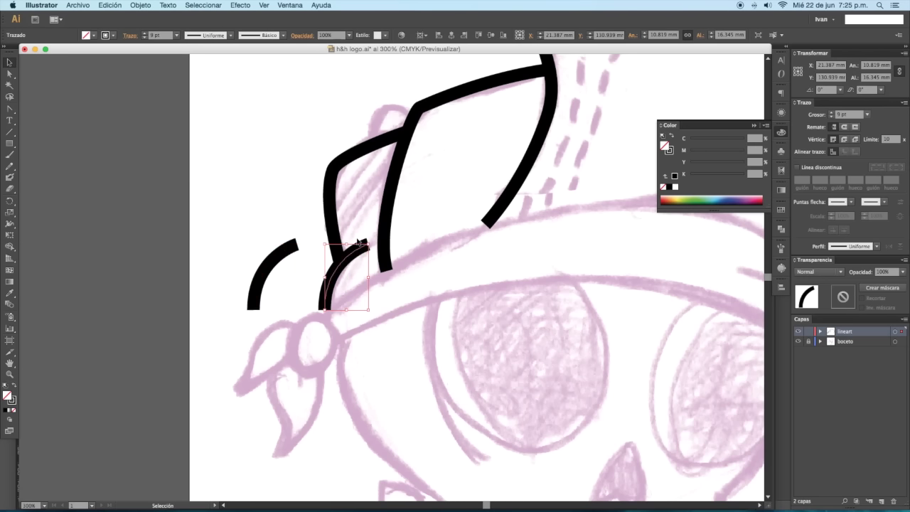
click(141, 4)
click(187, 100)
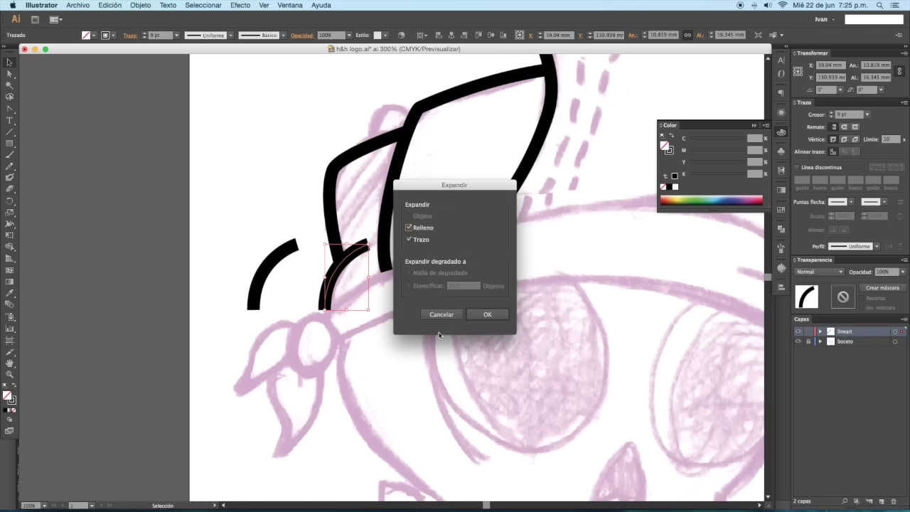
click(488, 315)
click(471, 383)
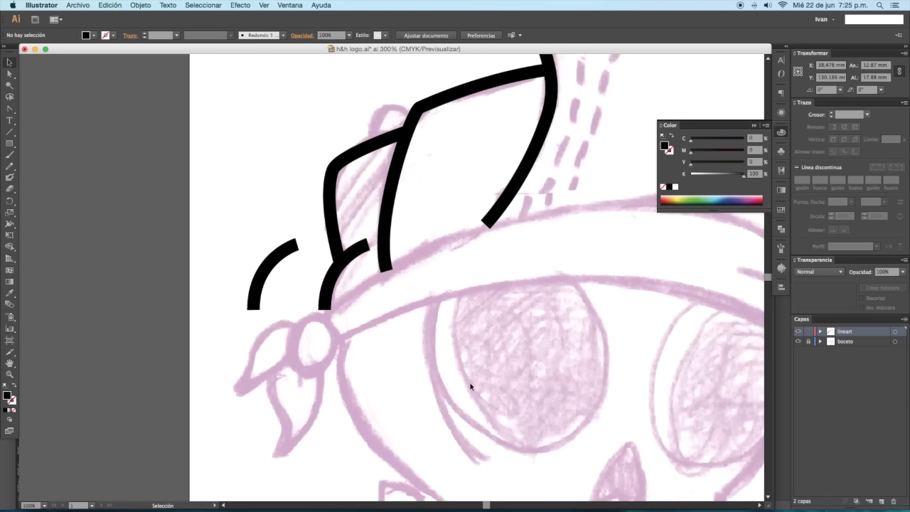
- Compare the expanded curve with its unexpanded copy in outline view, and return to preview
key(a)
key(super+plus)
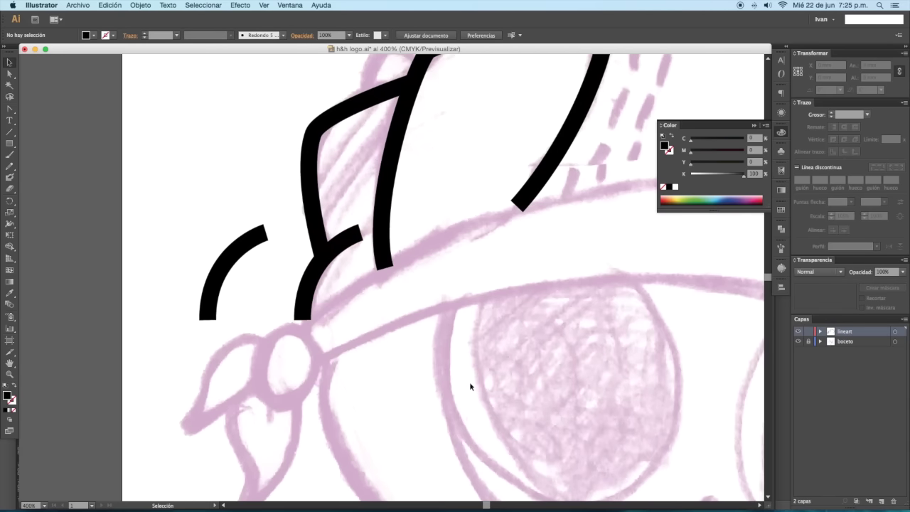
key(a)
key(ctrl+y)
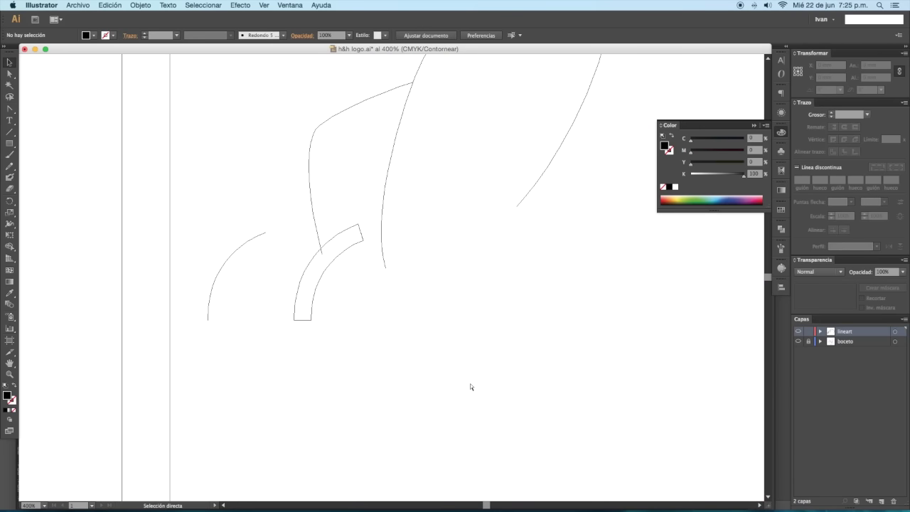
key(v)
drag(344, 347, 265, 283)
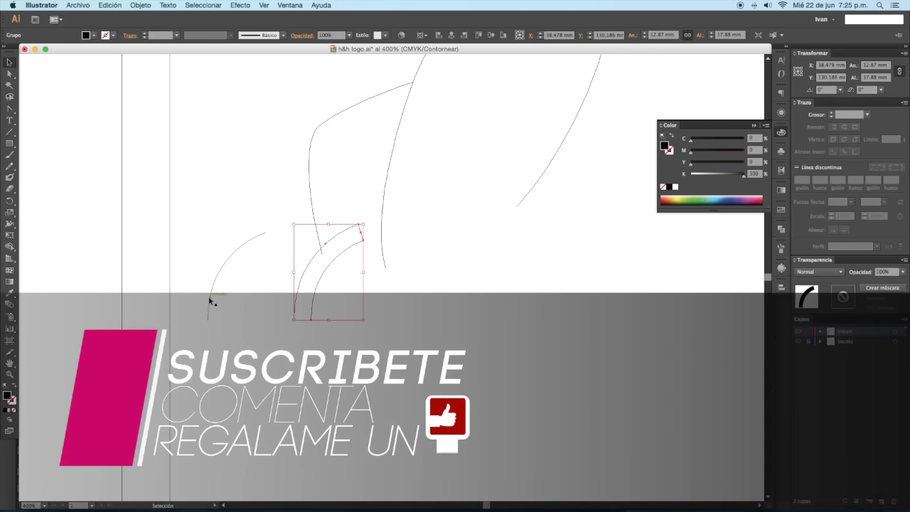
key(a)
key(ctrl+y)
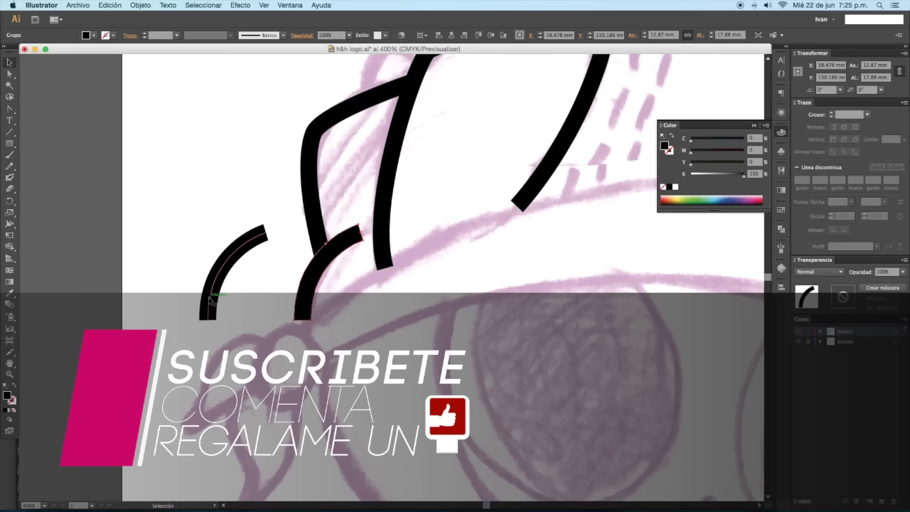
- Delete the lower anchor point at the expanded curve's upper end to taper it to a sharp tip
click(331, 325)
drag(281, 317, 269, 308)
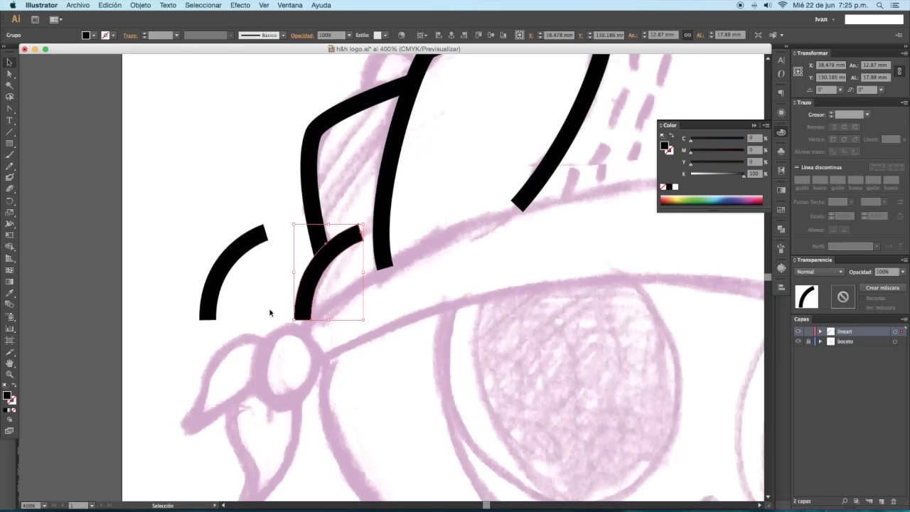
key(p)
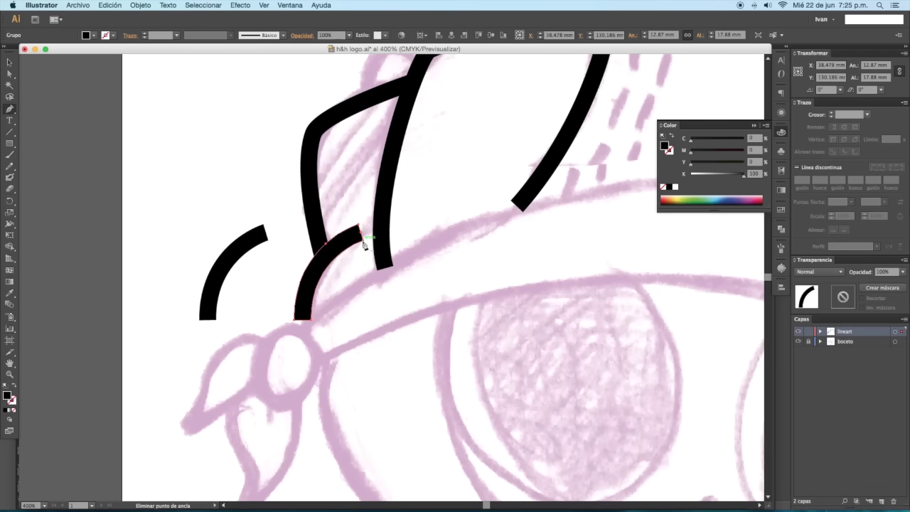
click(363, 244)
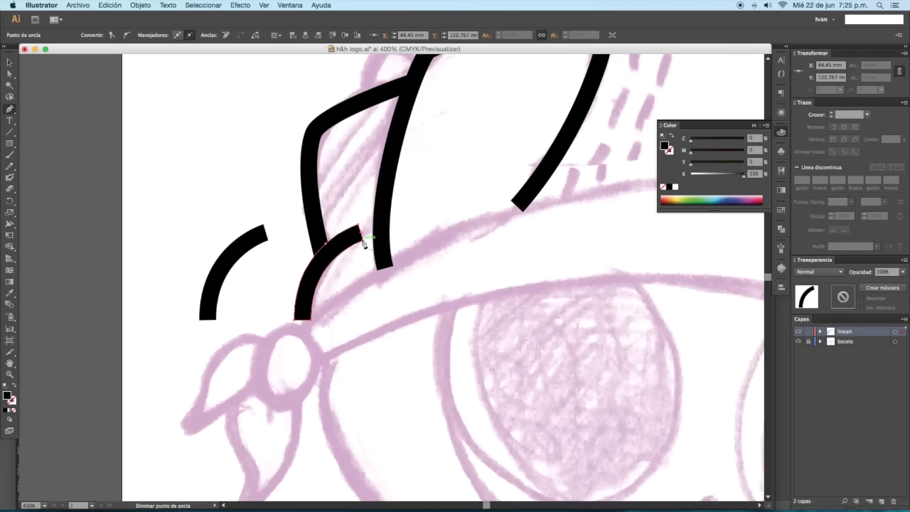
click(363, 244)
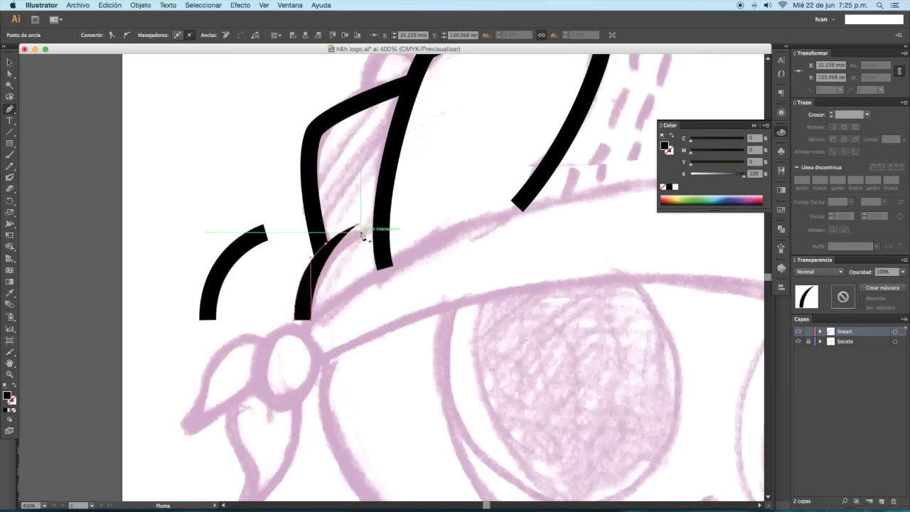
super+click(397, 345)
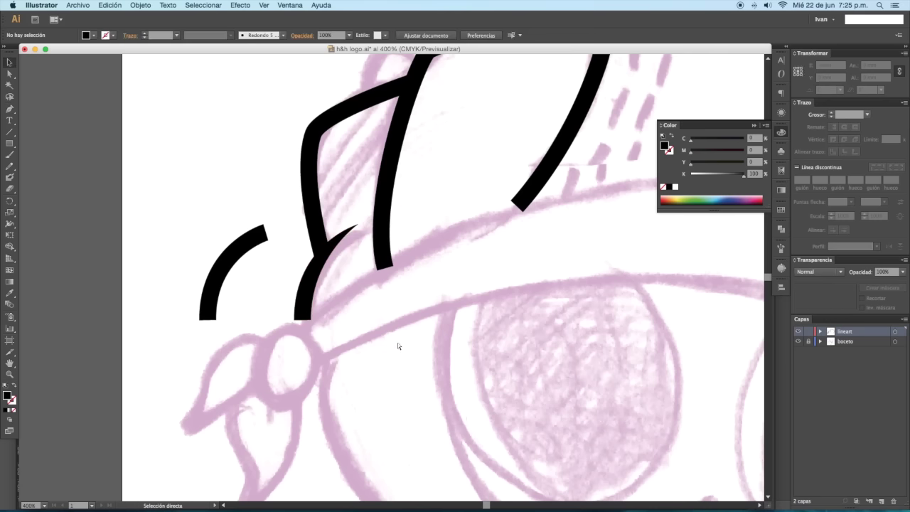
- Examine the tapered tip of the expanded curve up close, and leave the shape deselected
key(super+plus)
key(super+plus)
drag(356, 257, 383, 365)
key(super+minus)
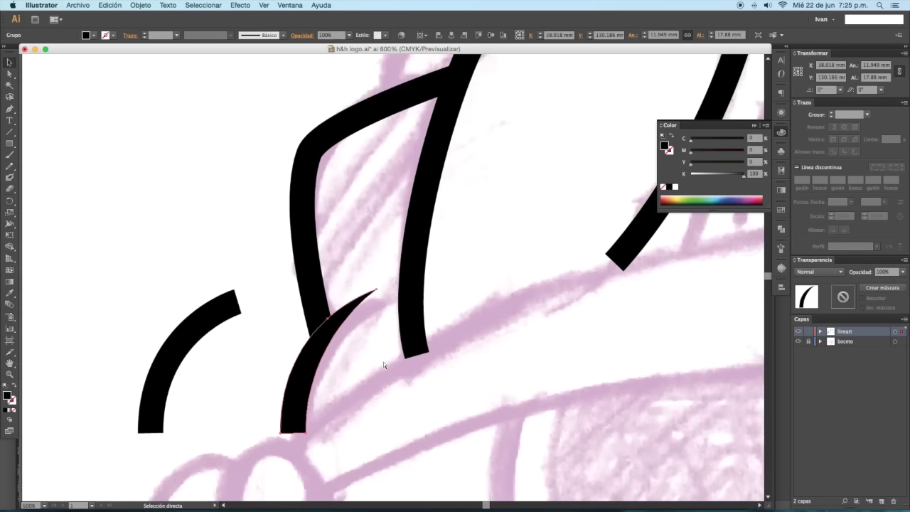
key(super+minus)
key(a)
click(383, 364)
key(super+minus)
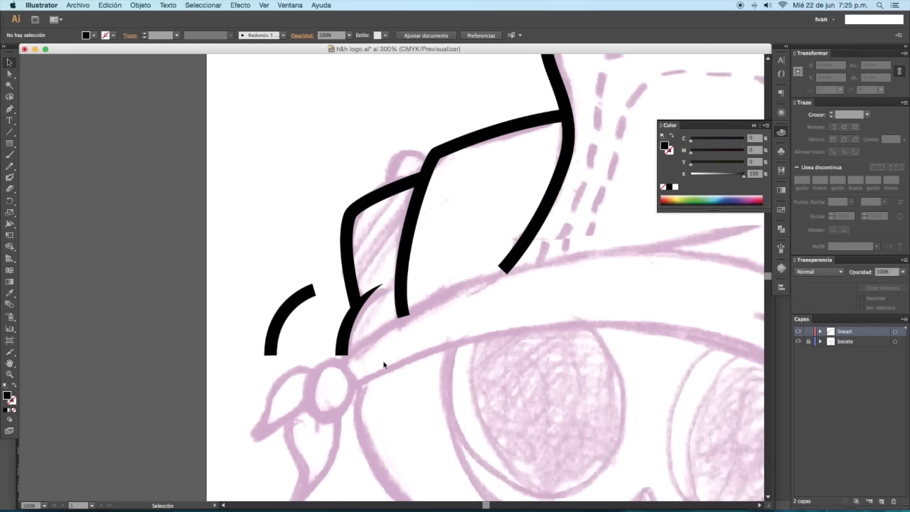
- Trace the bandana's band across the forehead with 9 pt paths, curving its lower edge toward the right-hand corner
scroll(427, 373, right, 2)
key(v)
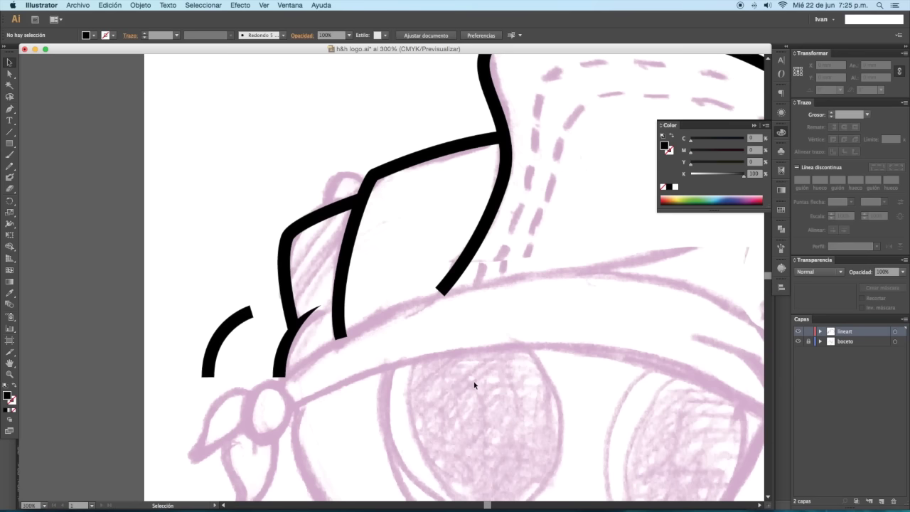
key(super+minus)
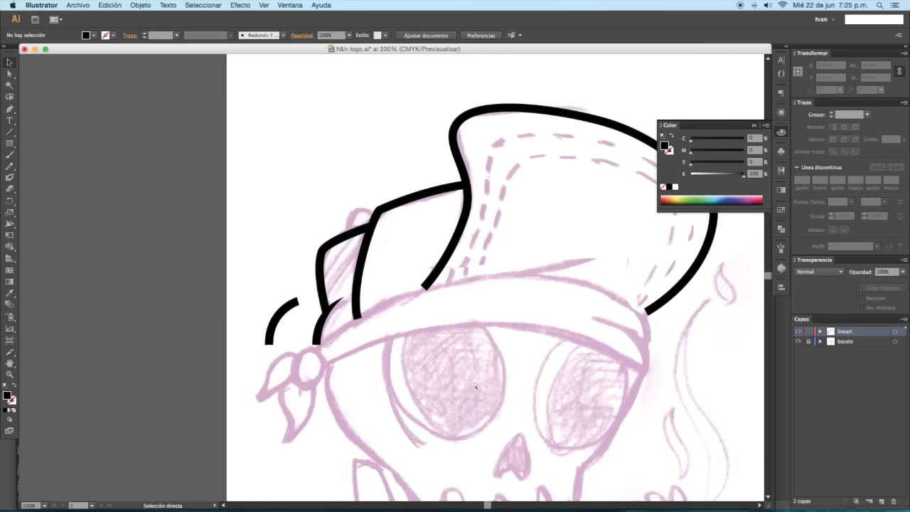
key(super+minus)
key(space)
drag(526, 392, 498, 341)
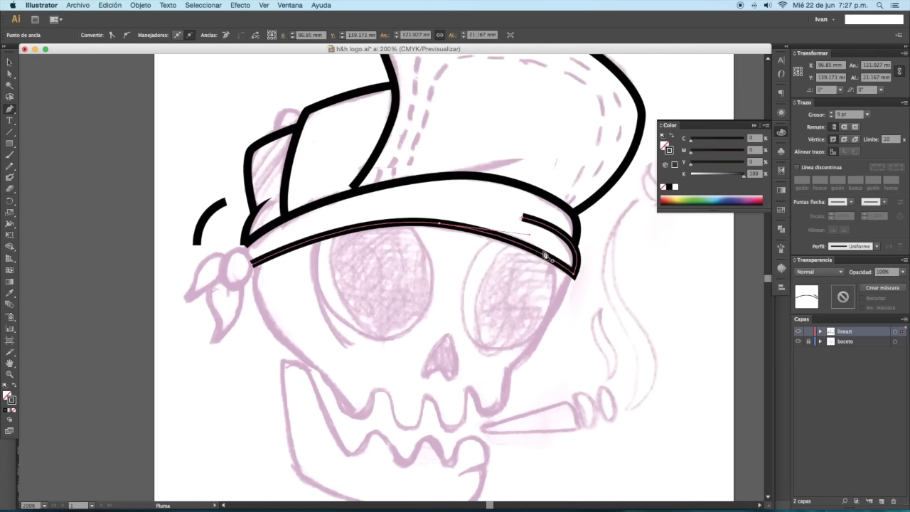
drag(546, 256, 575, 266)
key(super+plus)
- Trace the skull's sides and wavy upper teeth as one path below the bandana, and refine its curves
super+click(584, 226)
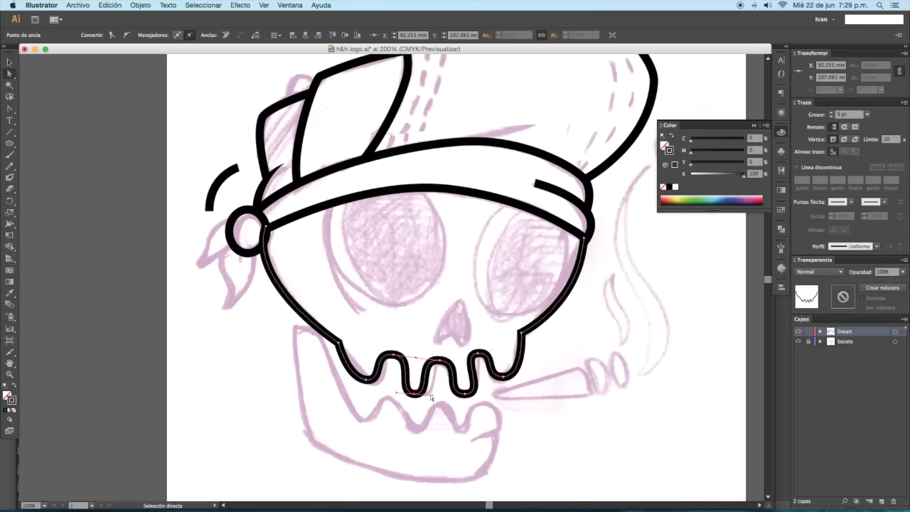
key(super+plus)
drag(455, 326, 489, 335)
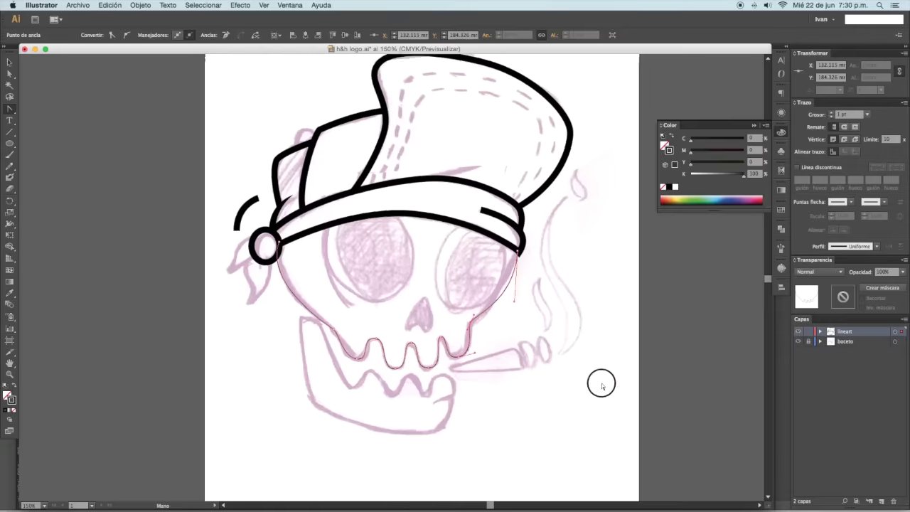
- Trace the toothed lower jaw and the bandana's tails with thick black outlines, and draw the nose as a solid black shape
key(super+plus)
key(super+plus)
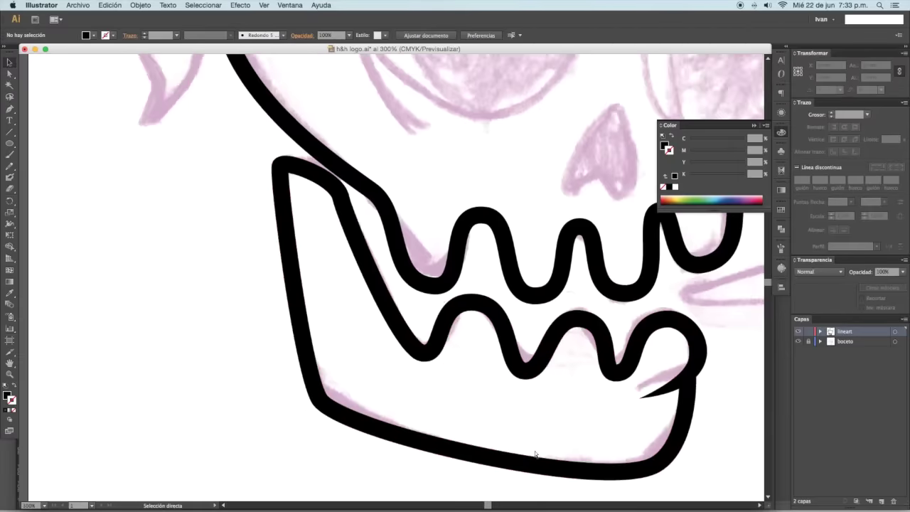
key(super+minus)
drag(473, 295, 489, 300)
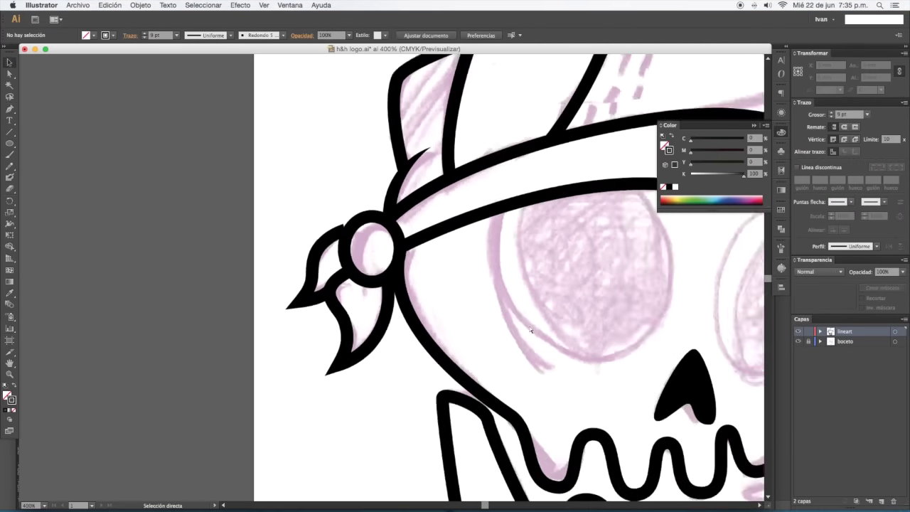
- Trace the brim's stitching as two parallel dashed lines with a 3 pt stroke and 12 pt dashes
key(super+minus)
key(super+minus)
key(super+minus)
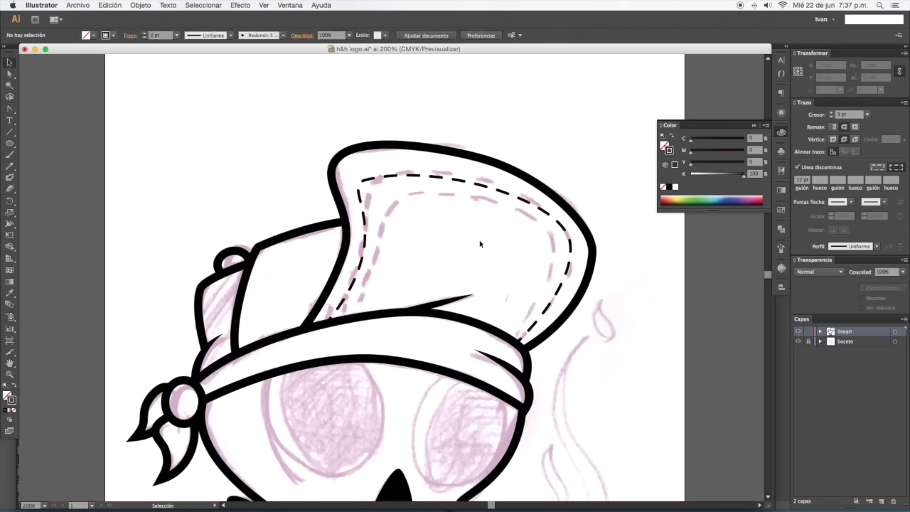
click(514, 337)
key(a)
drag(524, 178, 397, 195)
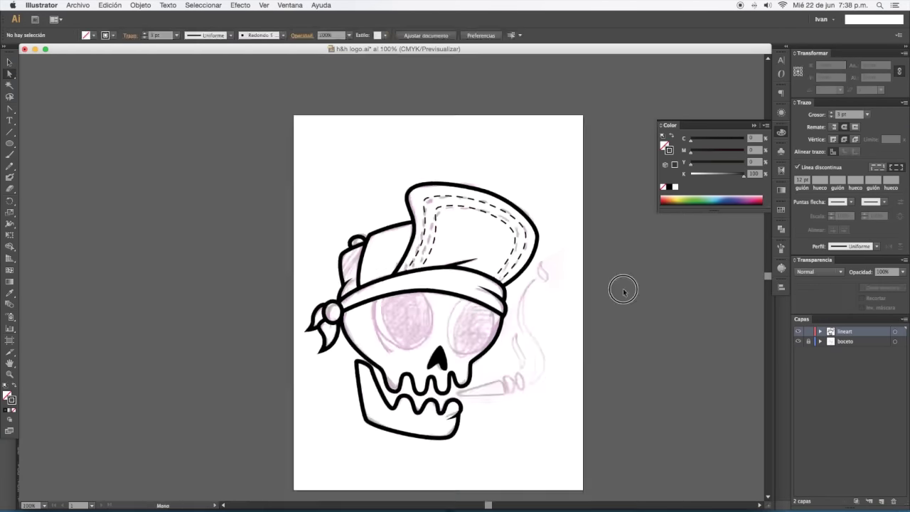
- Draw an ellipse about 47 by 57 mm with a 3 pt stroke around the left eye socket
key(l)
drag(281, 181, 407, 333)
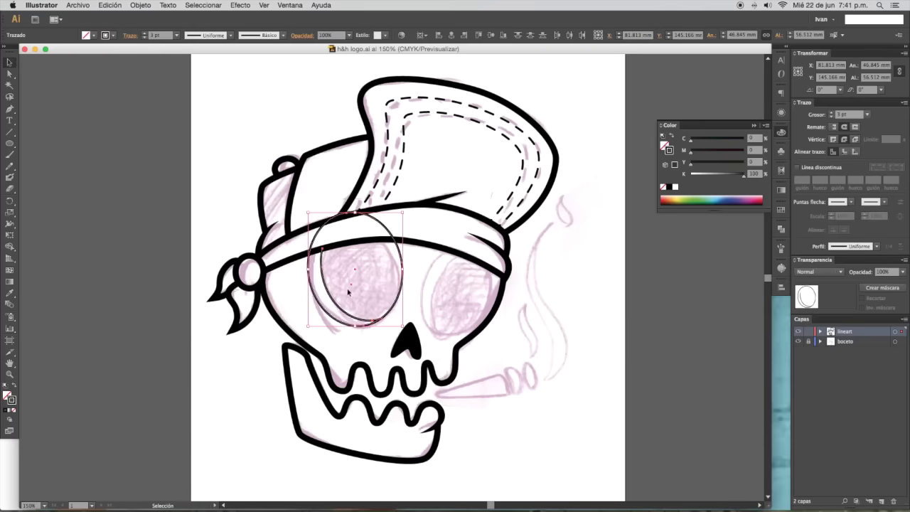
- Copy the left eye's ellipses over the right socket, scaled to about 45 by 52 mm with a 6 pt stroke
drag(348, 292, 455, 304)
drag(509, 313, 507, 334)
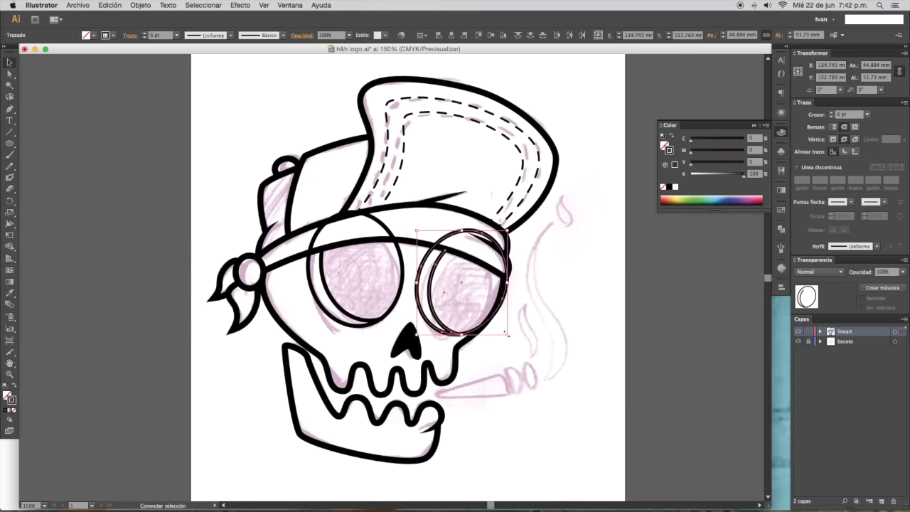
click(426, 279)
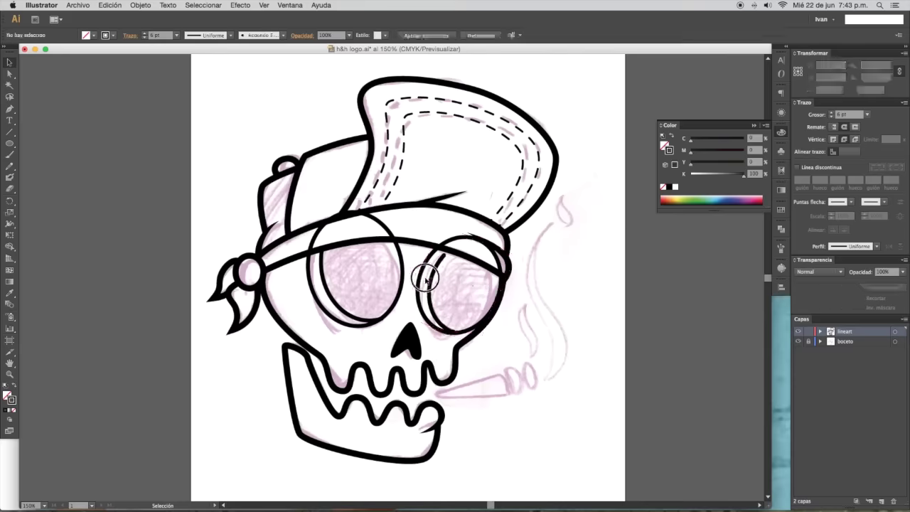
- Erase the parts of both eyes' ellipses that overlap the bandana, and fill the inner eye shapes solid black
click(313, 253)
key(shift+e)
scroll(316, 230, up, 2)
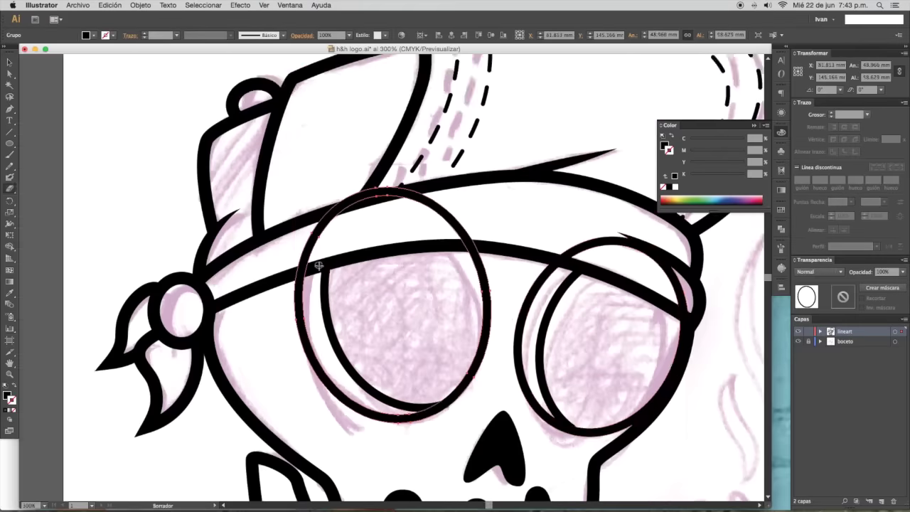
scroll(318, 266, right, 5)
scroll(318, 266, down, 1)
key(shift+b)
mouse_move(249, 242)
mouse_down()
mouse_move(284, 341)
mouse_move(347, 382)
mouse_up()
- Trace the cap's brim as a closed shape, fill it black and make its dashed stitching white
key(p)
drag(435, 270, 464, 237)
scroll(464, 238, down, 2)
scroll(398, 306, up, 5)
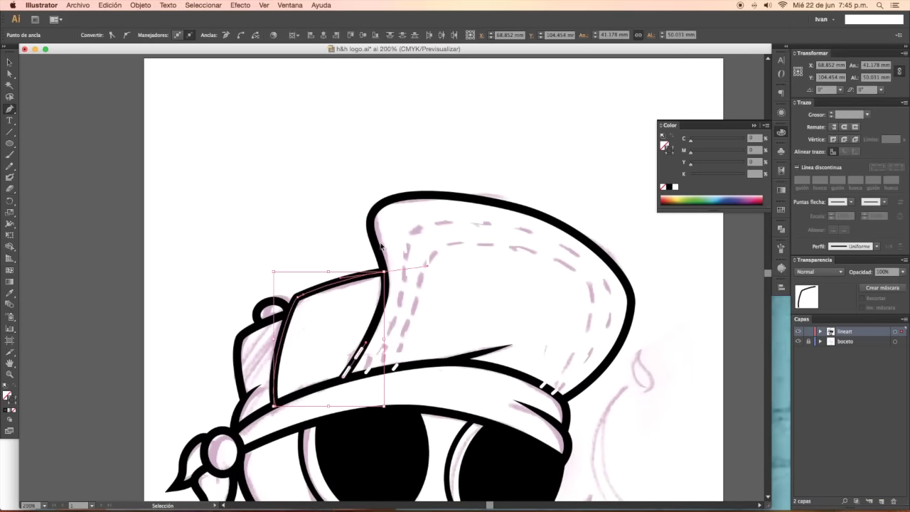
click(14, 388)
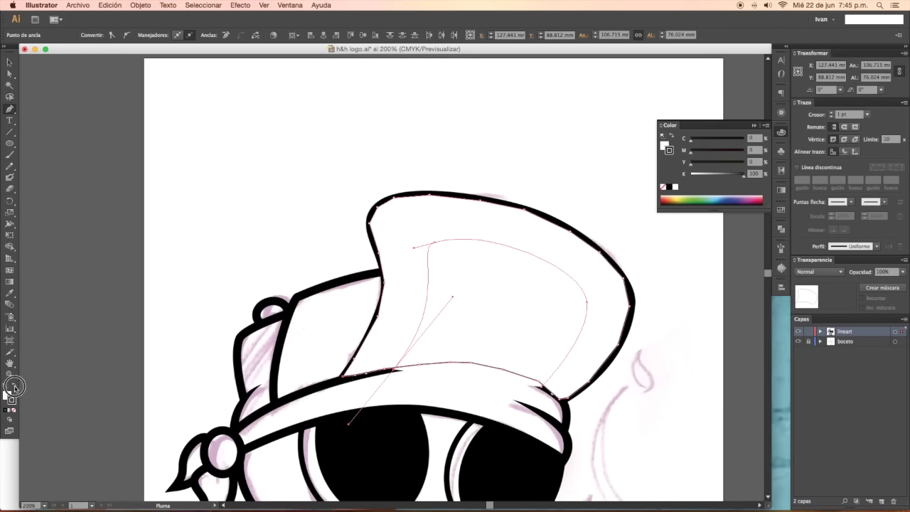
key(ctrl+y)
key(ctrl+y)
key(shift+x)
key(v)
key(ctrl+shift+a)
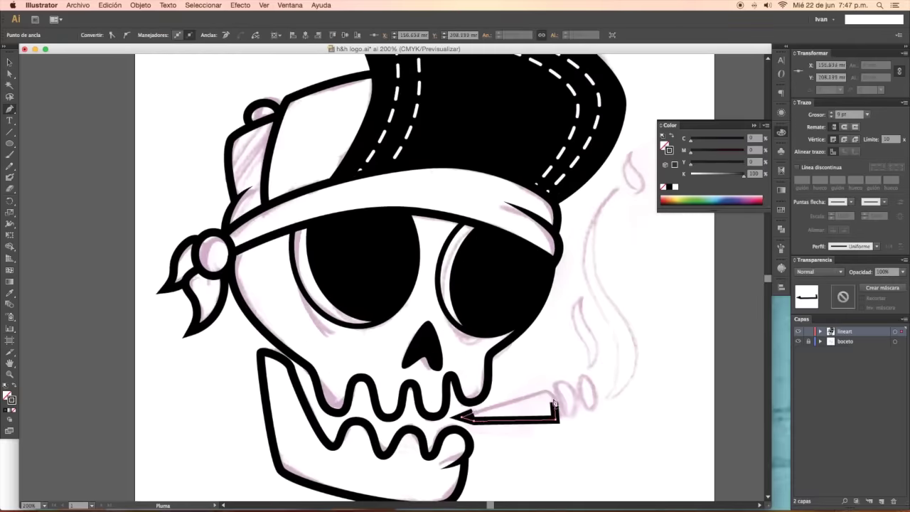
- Complete the cigarette with a closed 9 pt outline, black ellipses at its tip and grey smoke wisps
click(473, 412)
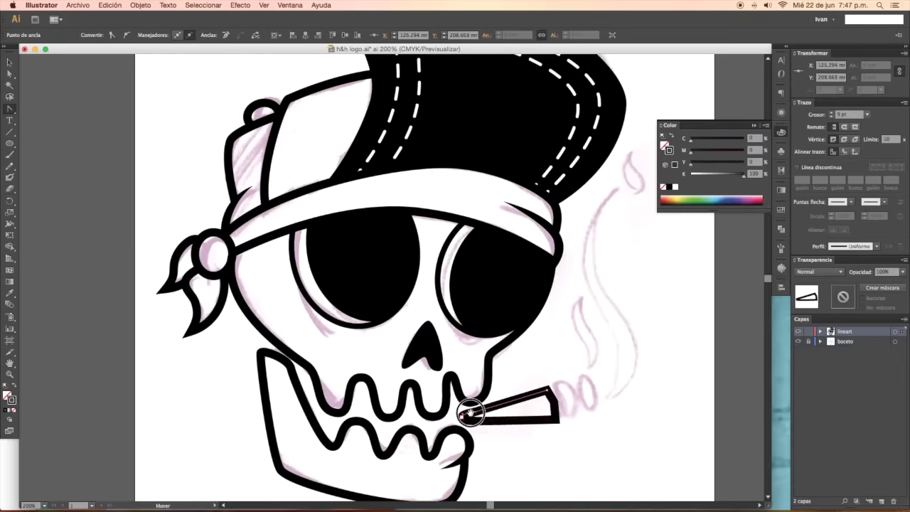
key(ctrl+plus)
key(l)
drag(485, 288, 517, 358)
click(241, 5)
mouse_move(306, 90)
click(427, 91)
click(541, 182)
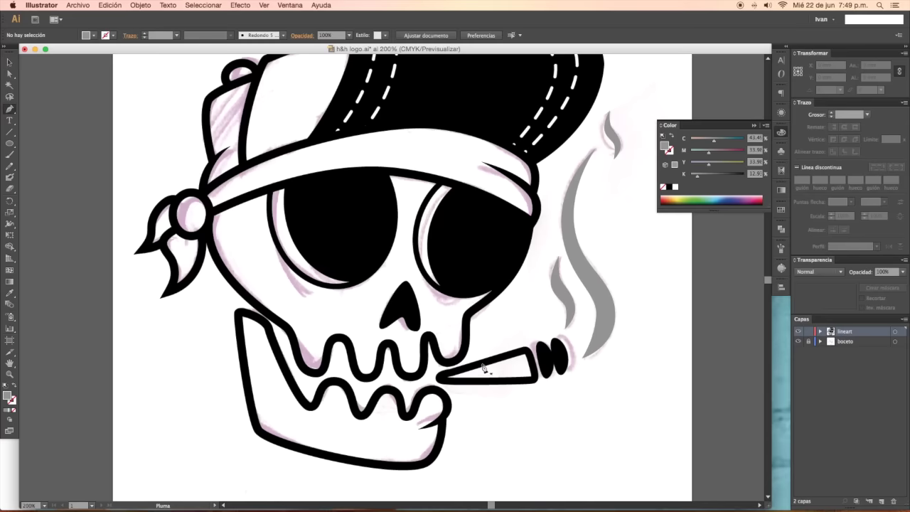
right_click(434, 362)
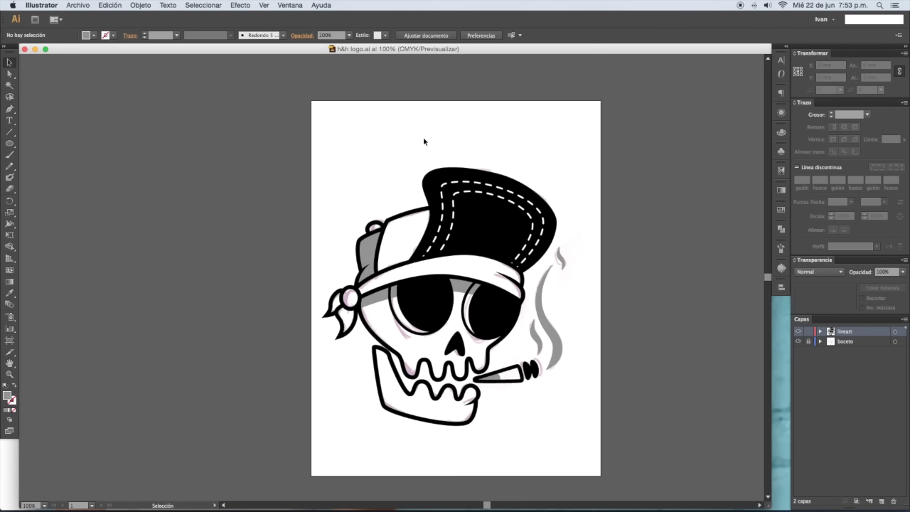
- Hide the boceto sketch layer to check the clean line art on its own
key(a)
key(super+equal)
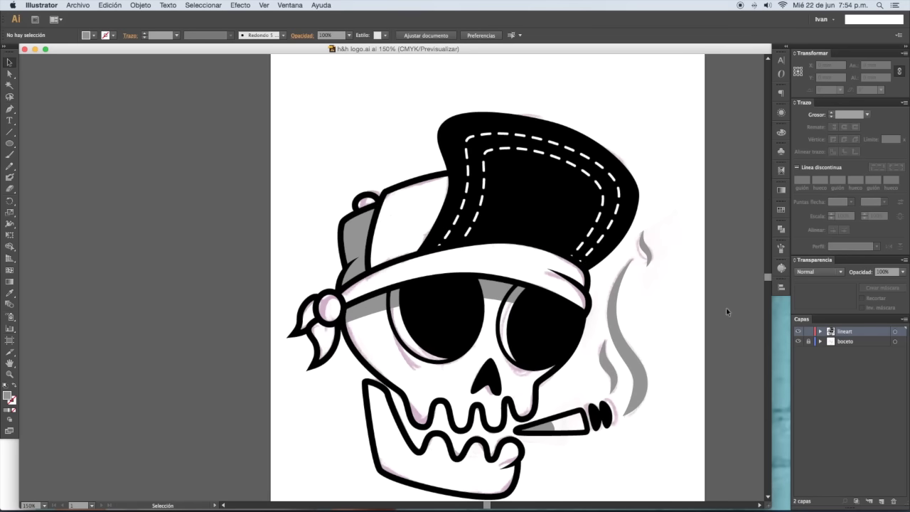
click(799, 342)
drag(683, 359, 680, 306)
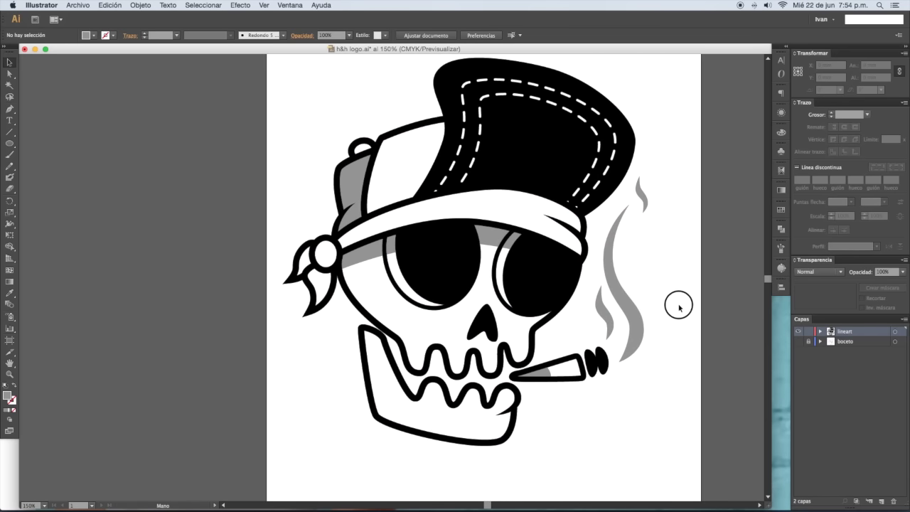
key(super+minus)
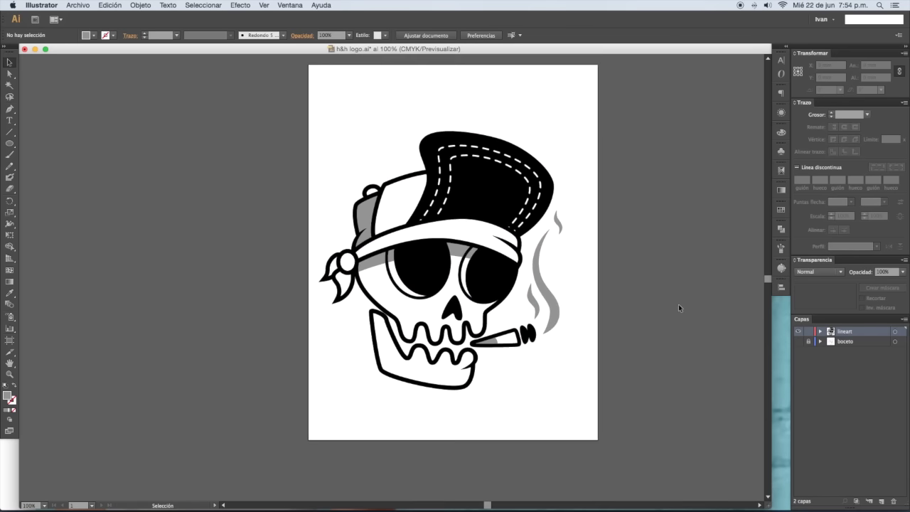
- Draw a circle about 4.8 mm wide on the front of the bandana, filled black with no stroke
key(super+equal)
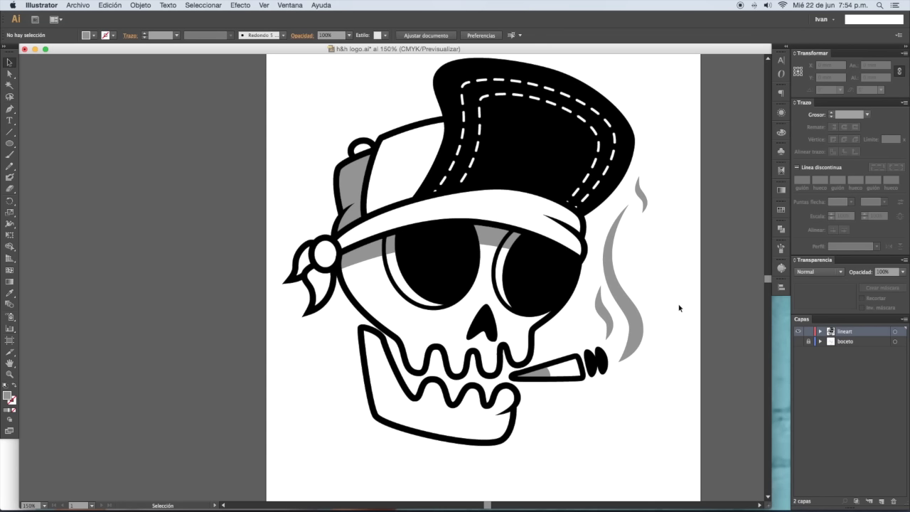
key(a)
scroll(538, 309, up, 1)
scroll(538, 308, up, 1)
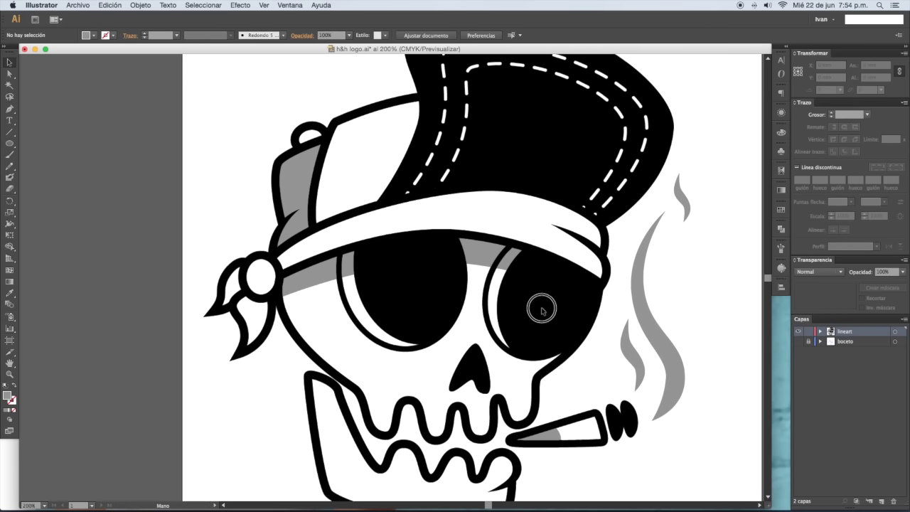
key(p)
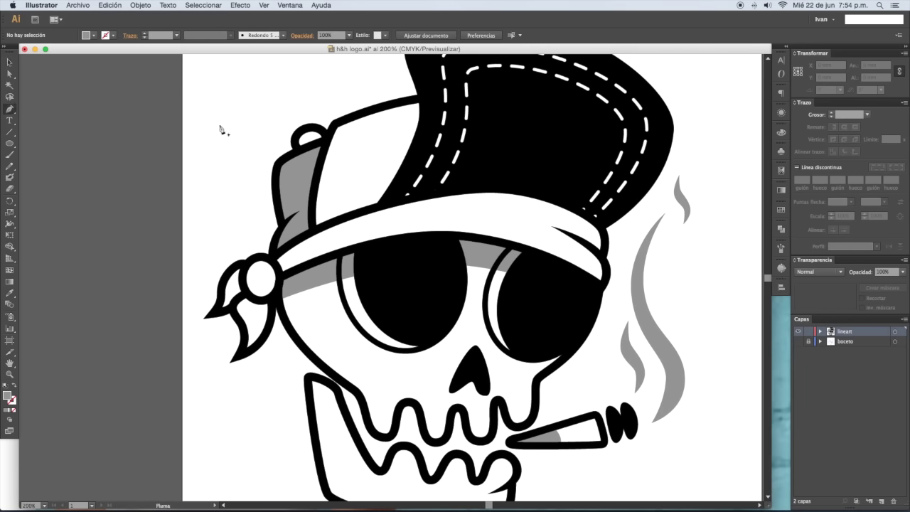
drag(9, 143, 62, 171)
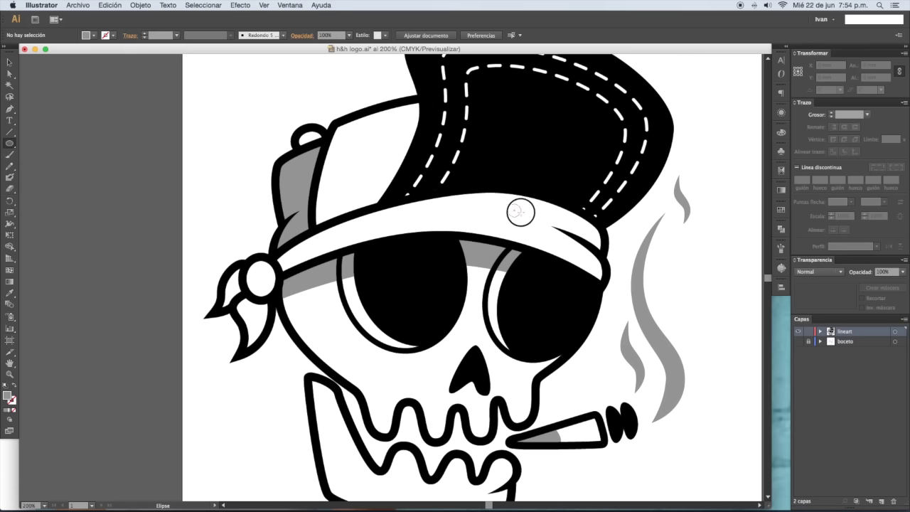
drag(508, 204, 520, 216)
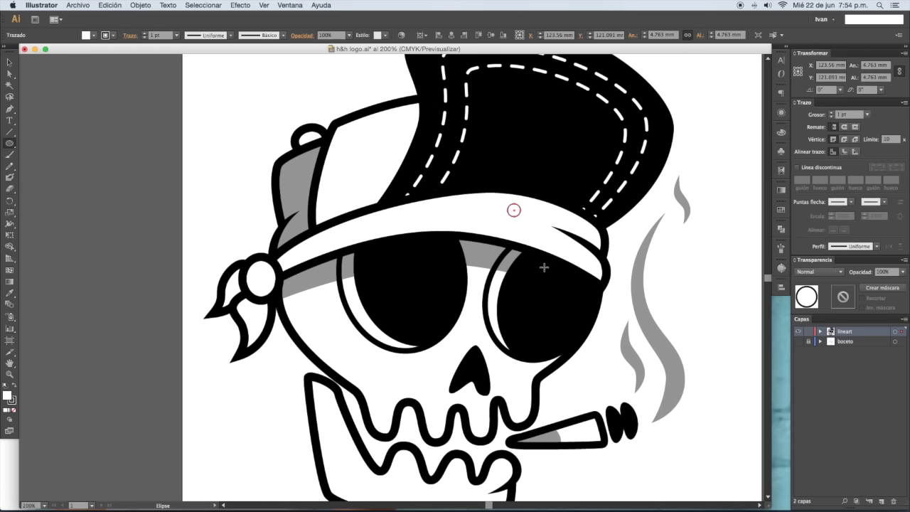
click(12, 399)
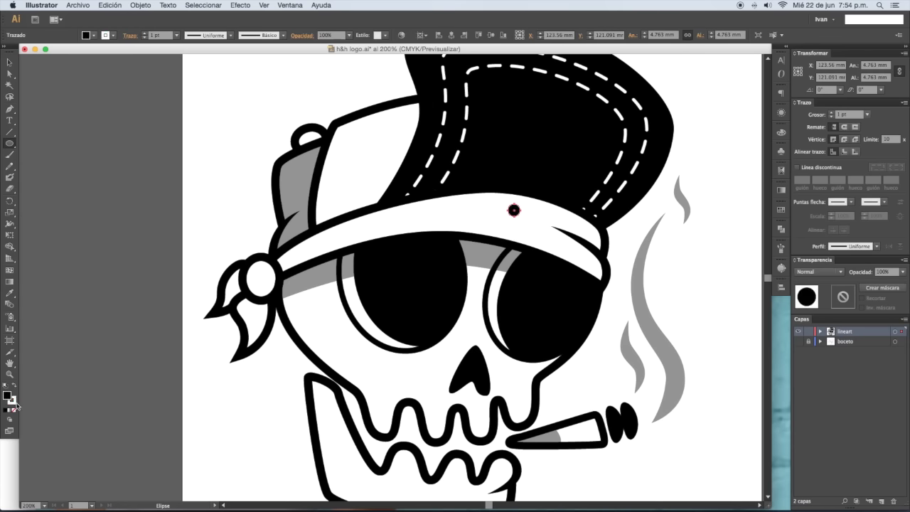
click(13, 410)
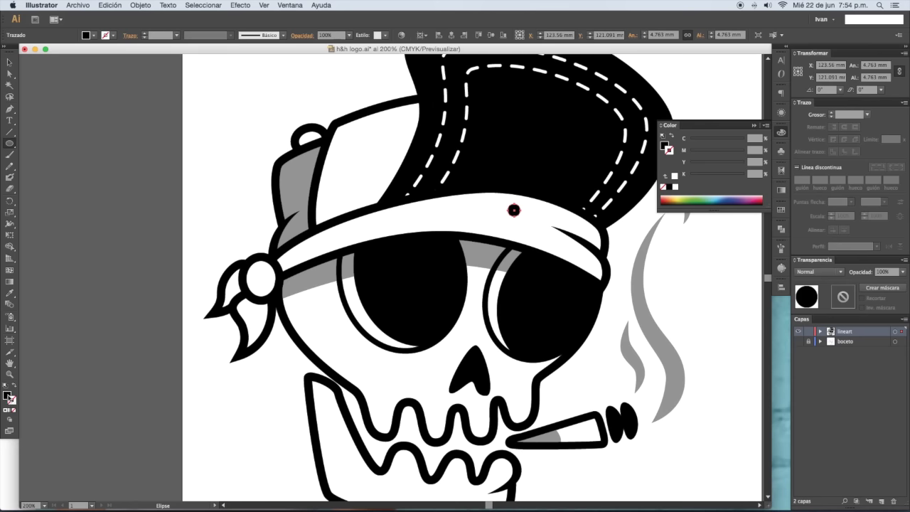
key(v)
click(687, 292)
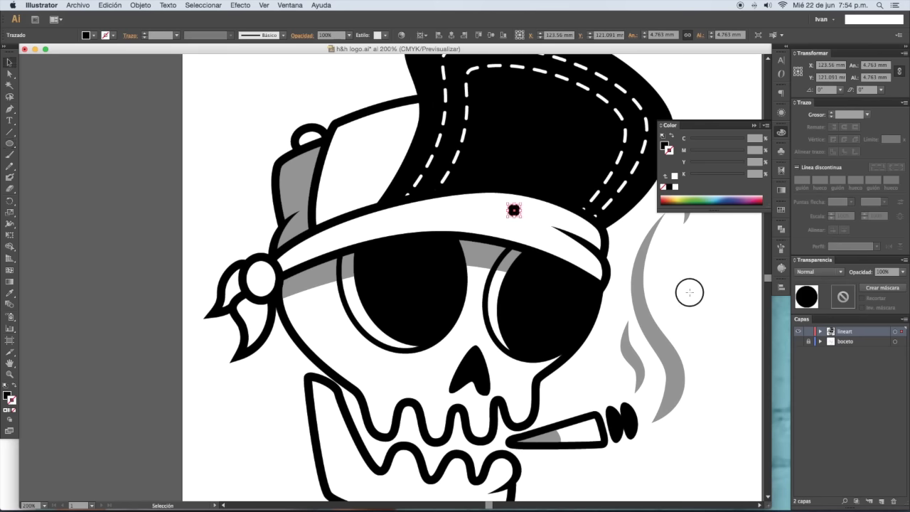
- Try moving and deleting the black circle on the bandana, and undo everything back through its creation
click(756, 126)
click(515, 209)
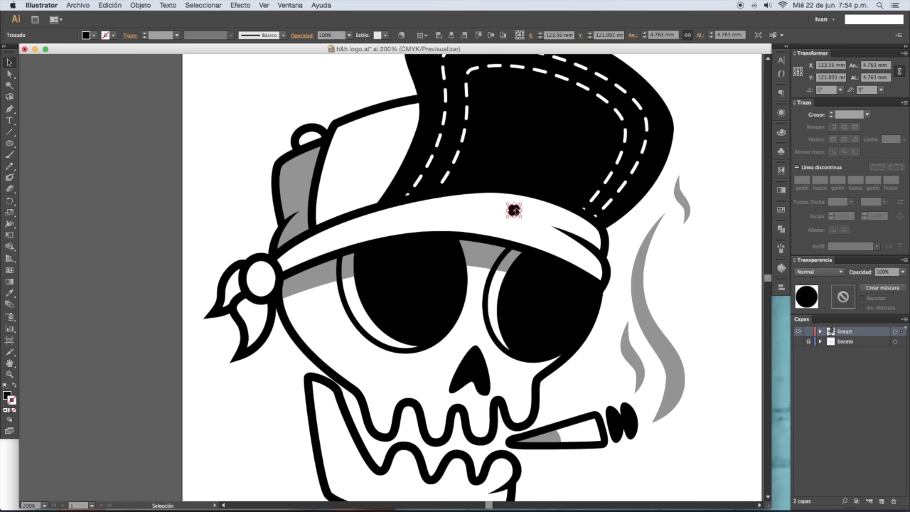
drag(515, 209, 525, 228)
key(Delete)
key(super+z)
key(super+z)
key(super+z)
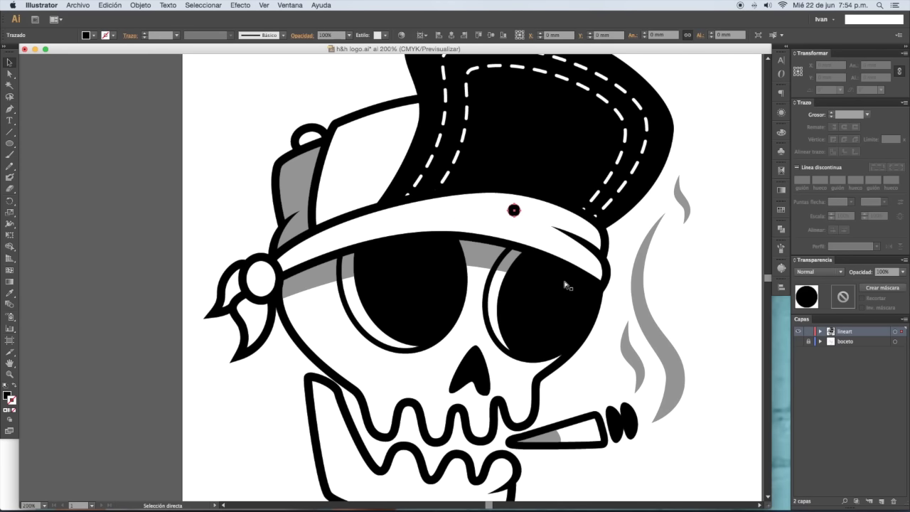
key(super+z)
key(super+z)
key(super+z)
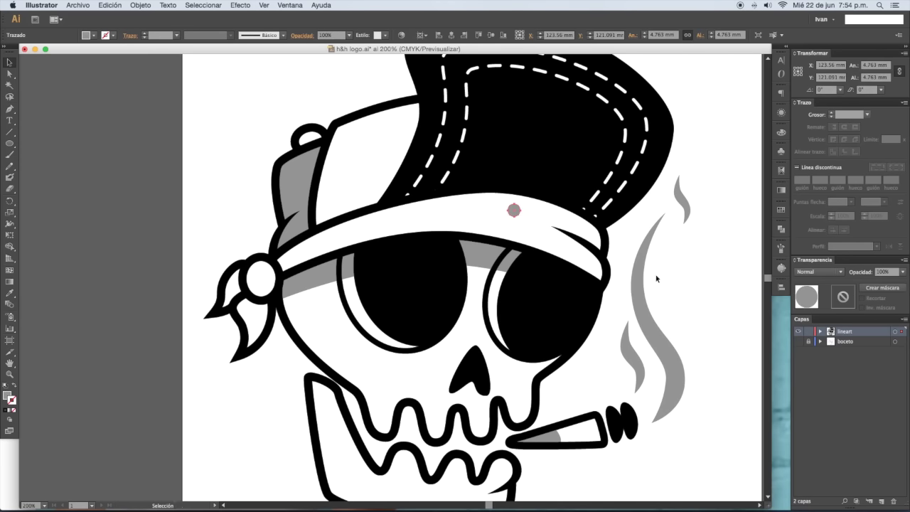
- Trace around both bandana tails with the Pen tool as one grey filled path starting at the knot
key(p)
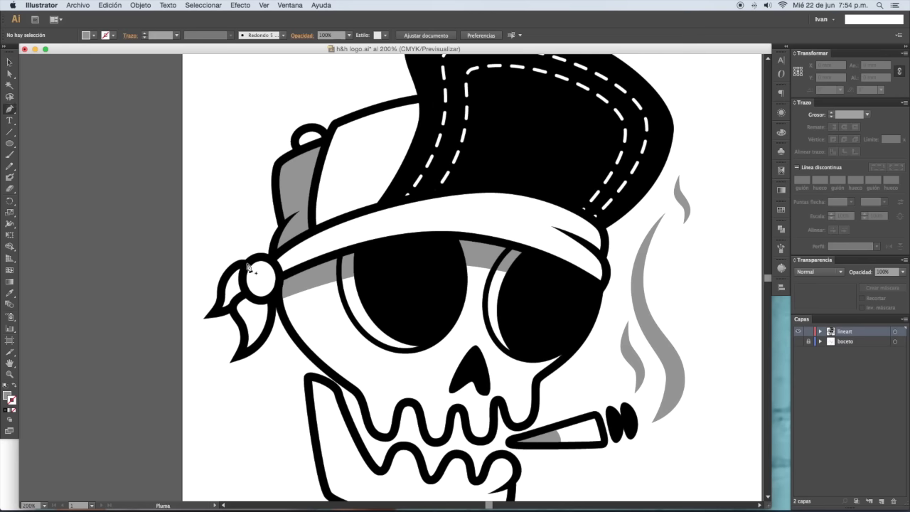
drag(246, 265, 235, 268)
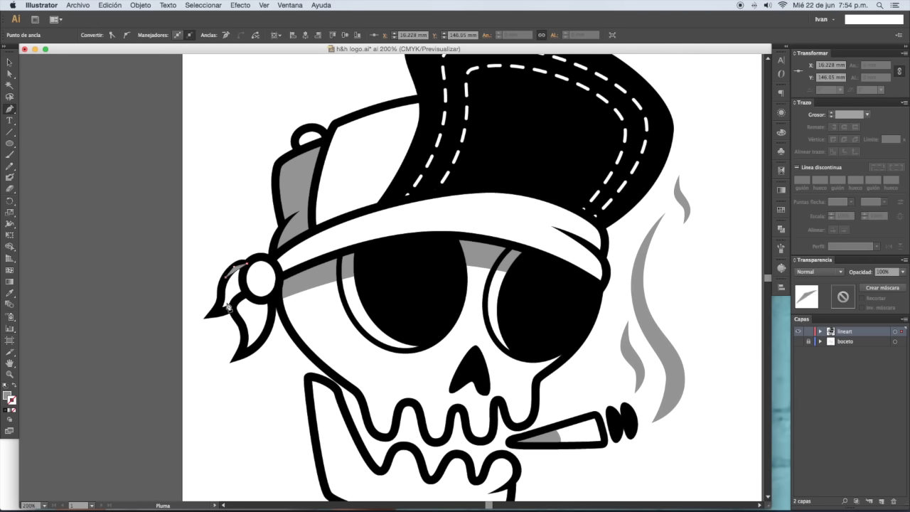
click(217, 313)
click(233, 319)
click(242, 351)
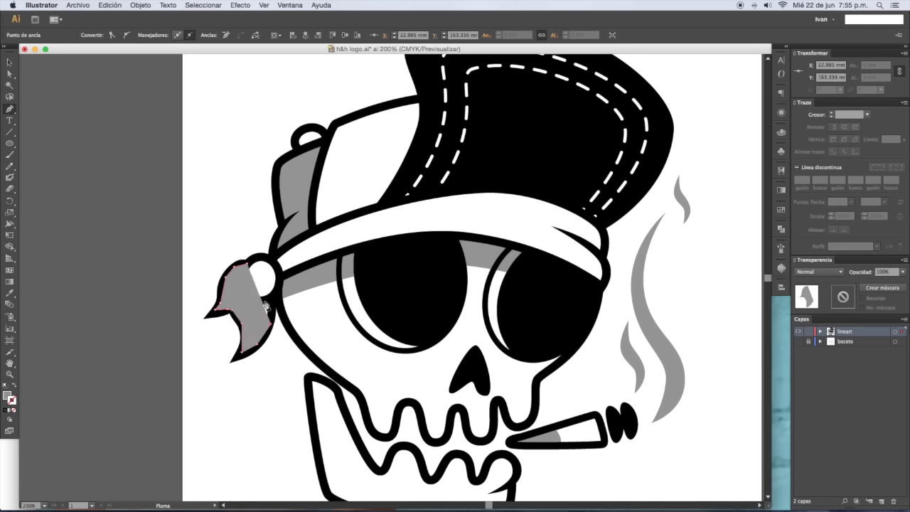
click(272, 303)
key(shift+x)
key(ctrl+z)
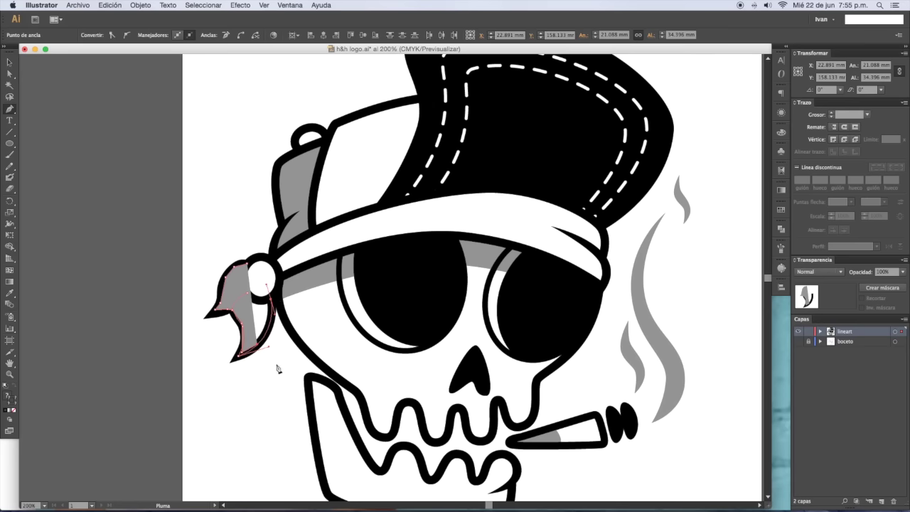
- Continue the tails' path past the knot to the bandana's lower edge, with no fill and a 1 pt stroke
key(v)
click(240, 293)
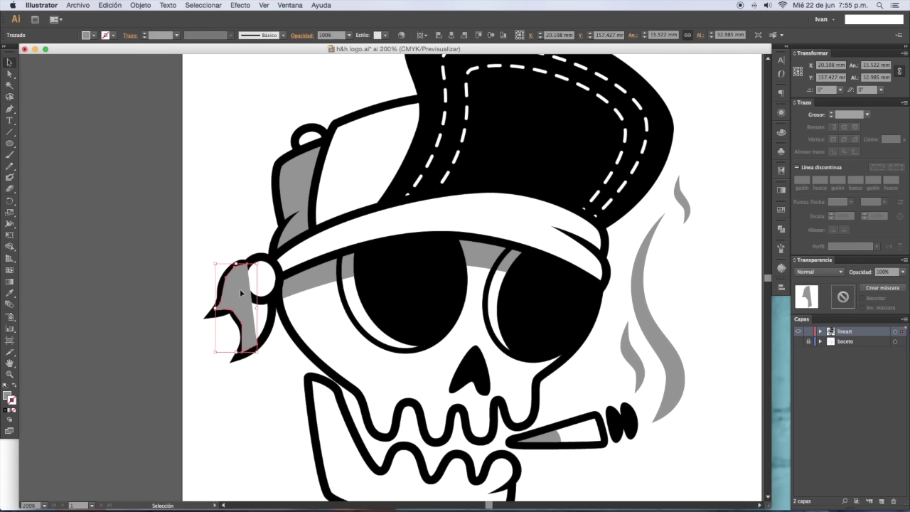
key(p)
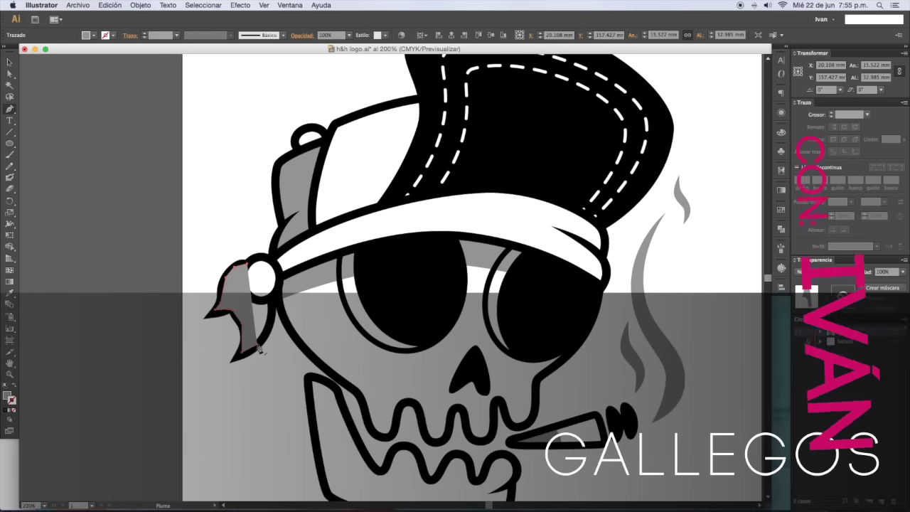
click(272, 295)
click(273, 295)
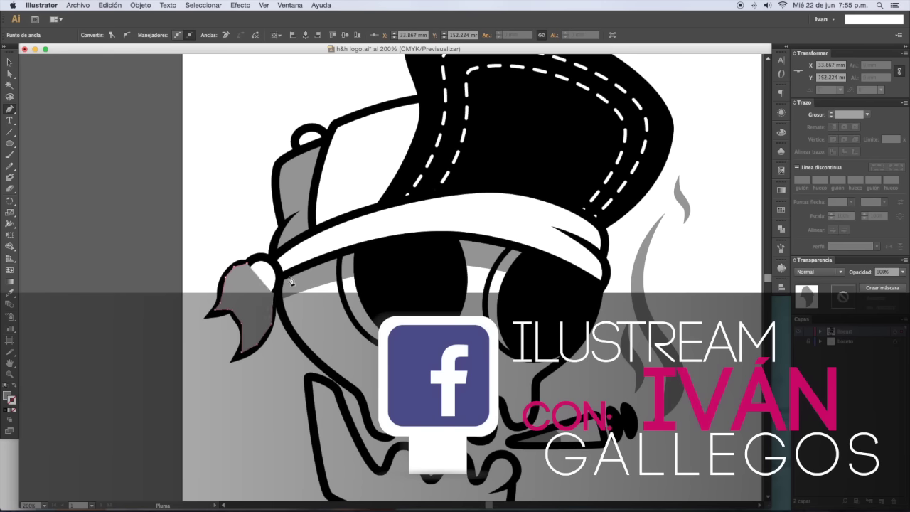
key(cmd+z)
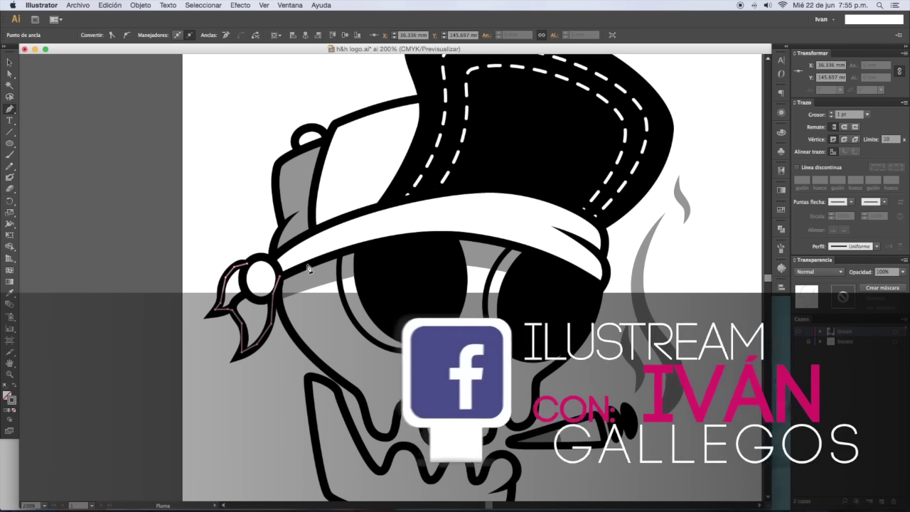
- Continue the Pen path along the bandana's lower edge, above both eye sockets, to the band's far end
click(363, 247)
click(473, 240)
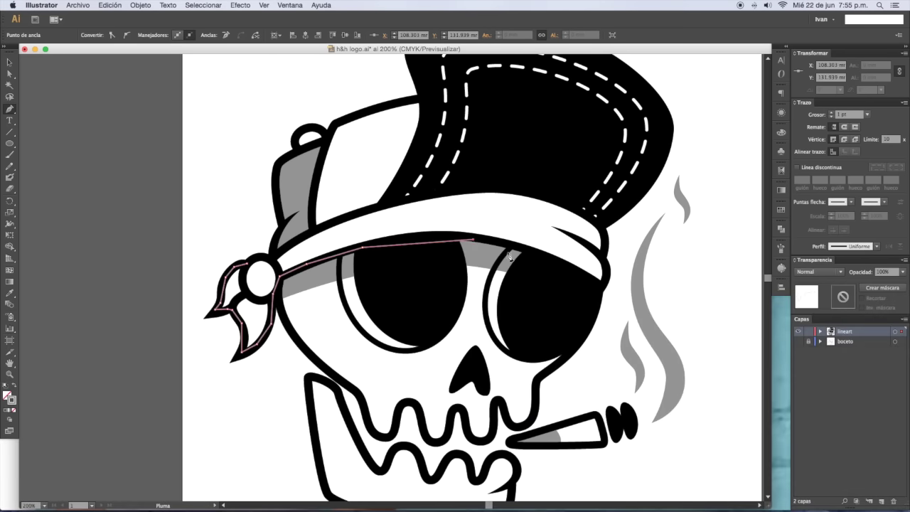
key(cmd+z)
click(441, 235)
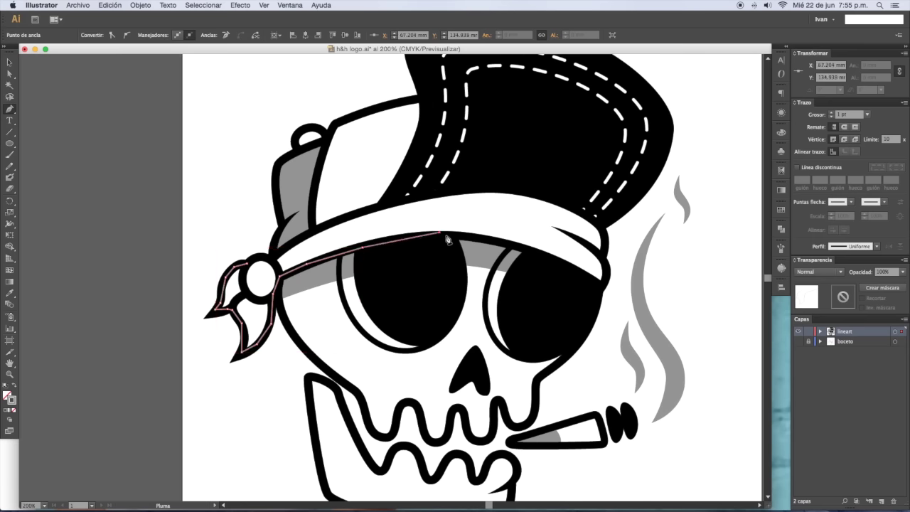
click(546, 252)
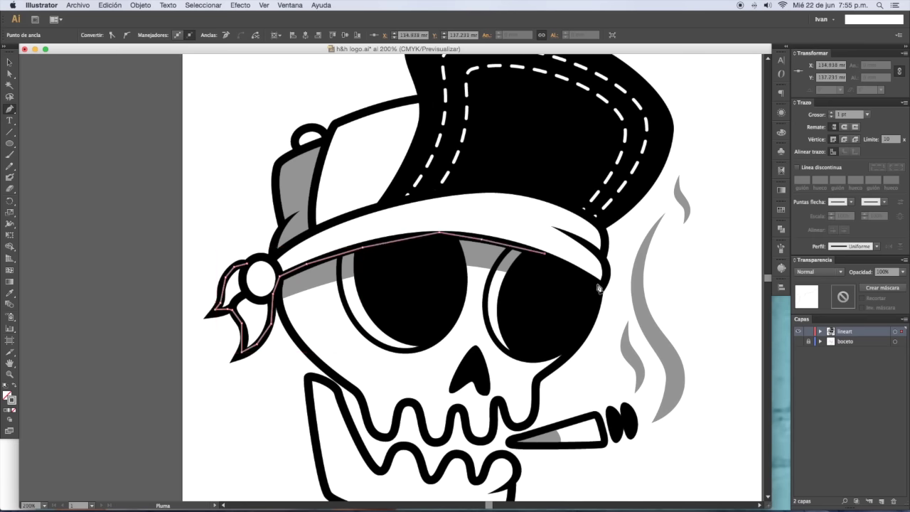
click(605, 287)
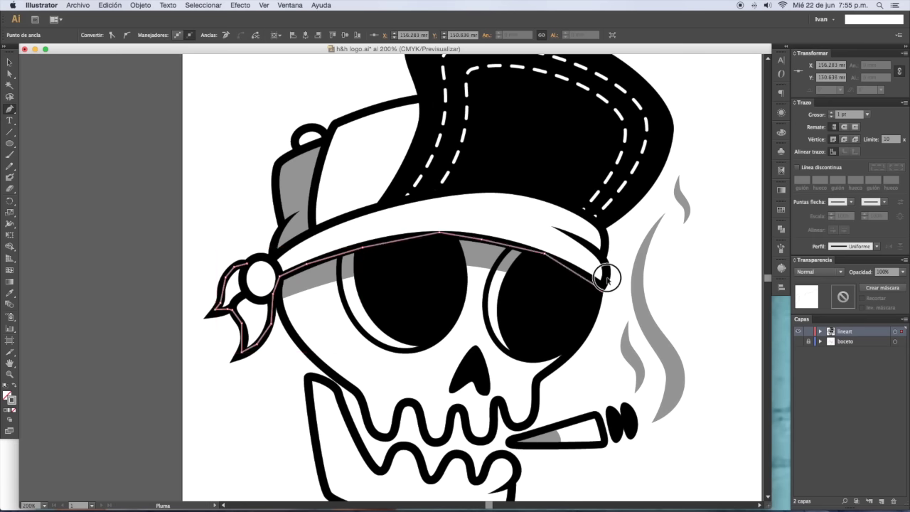
- Trace up the bandana's far end and back along its upper edge, closing the path at the knot
click(605, 226)
click(549, 198)
click(507, 191)
click(442, 191)
click(358, 211)
click(311, 231)
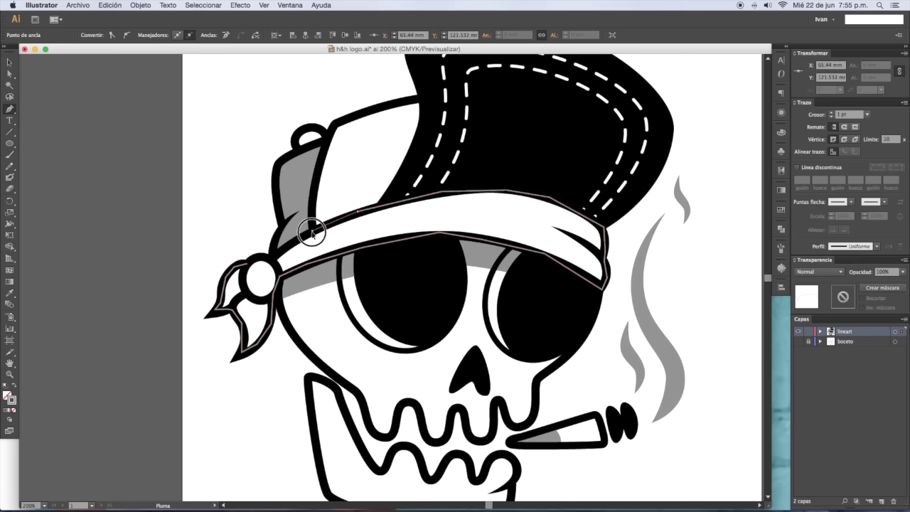
click(272, 256)
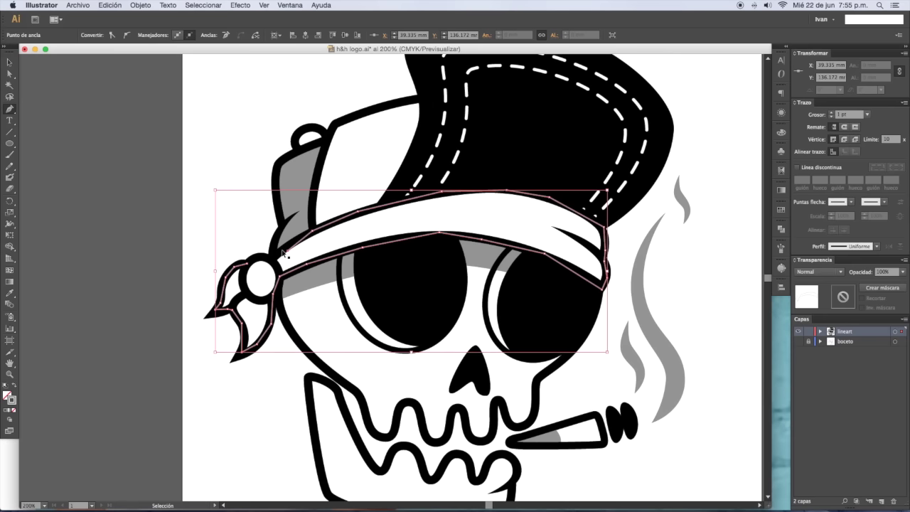
click(247, 264)
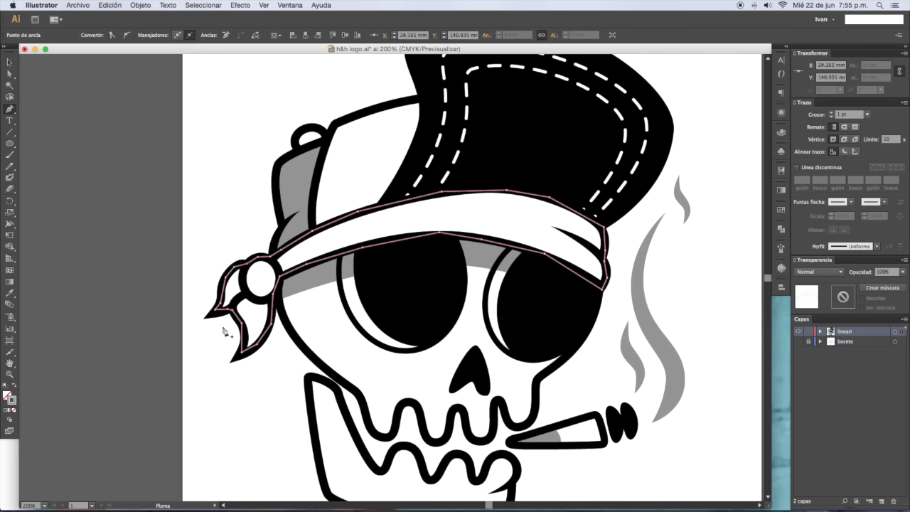
- Give the closed bandana shape a bright red fill and no stroke
key(shift+x)
double_click(7, 397)
drag(648, 177, 662, 162)
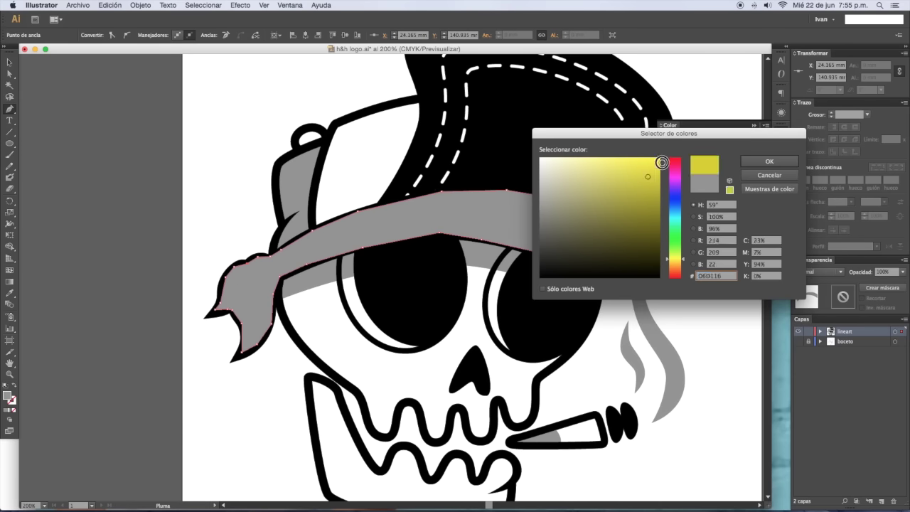
click(674, 159)
click(770, 161)
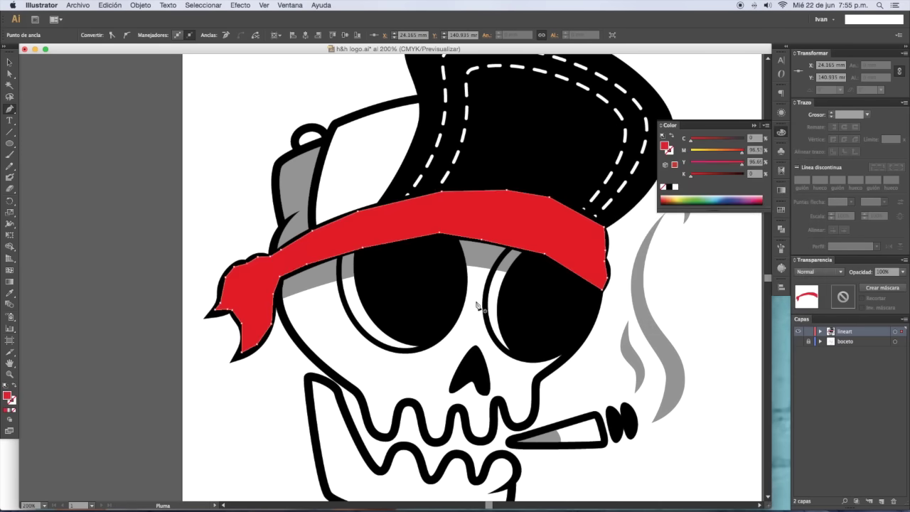
- Send the red bandana shape to the back, behind the line art, and deselect it
key(v)
right_click(489, 222)
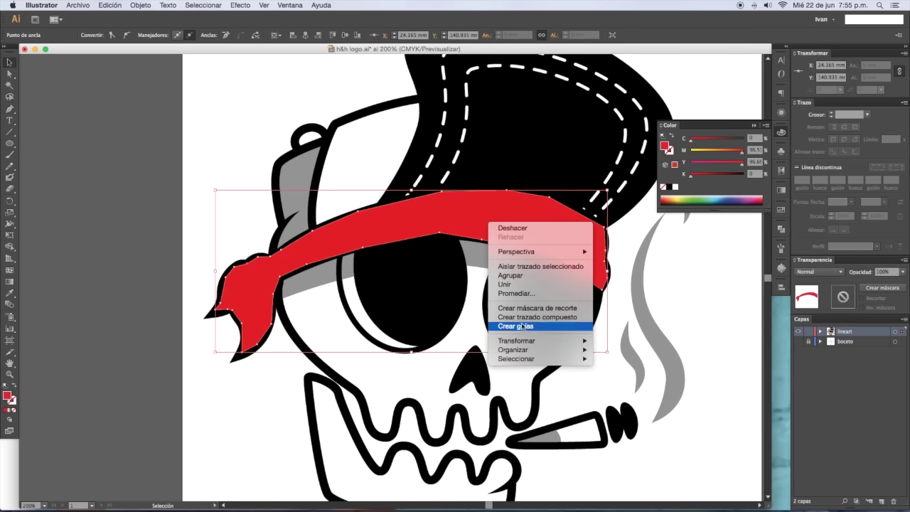
mouse_move(532, 350)
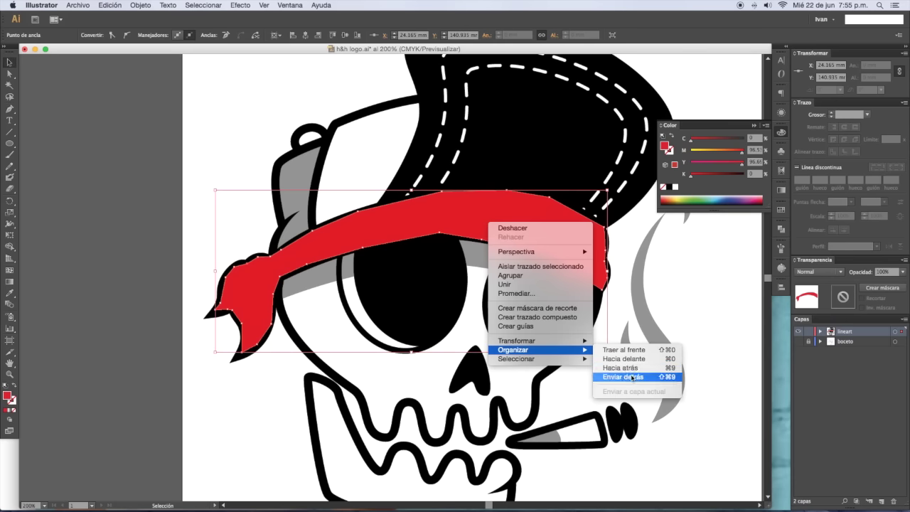
click(632, 377)
click(667, 290)
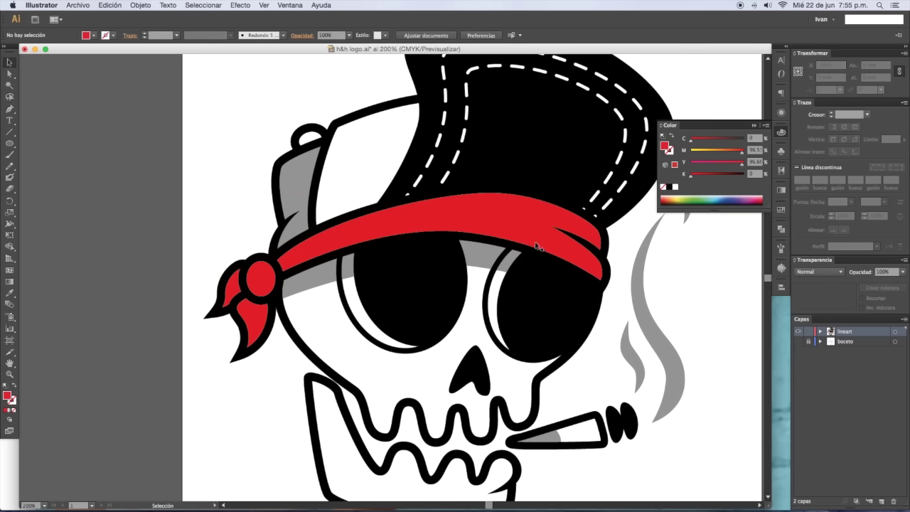
click(763, 123)
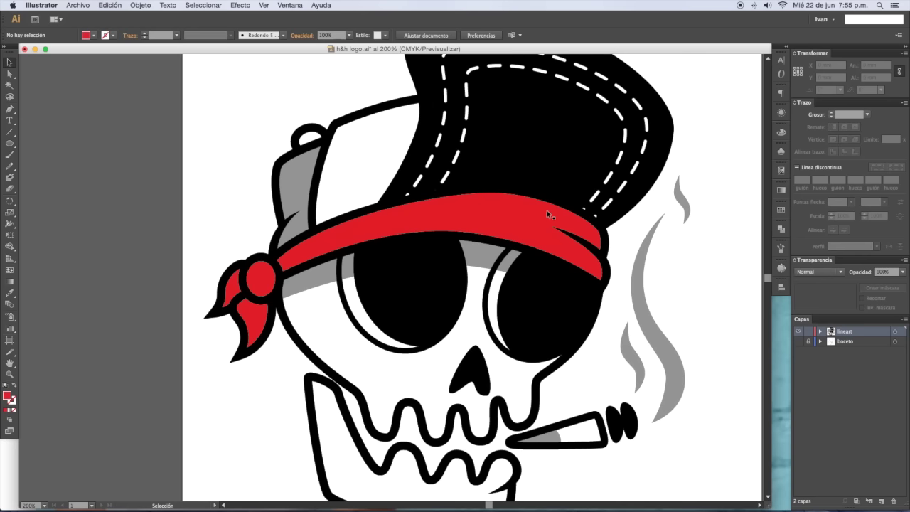
click(531, 222)
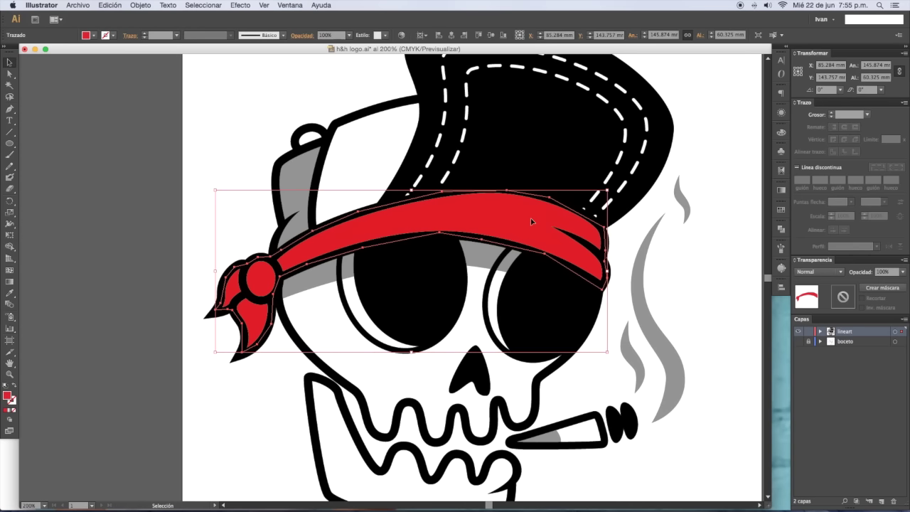
click(659, 247)
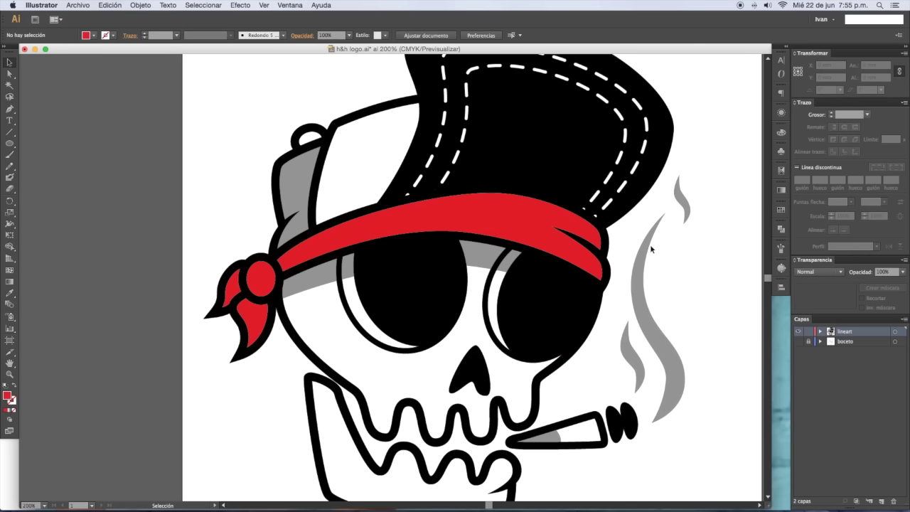
- Open the Gráficos básicos_Motivo2 pattern swatch library and place it beside the artwork
click(782, 210)
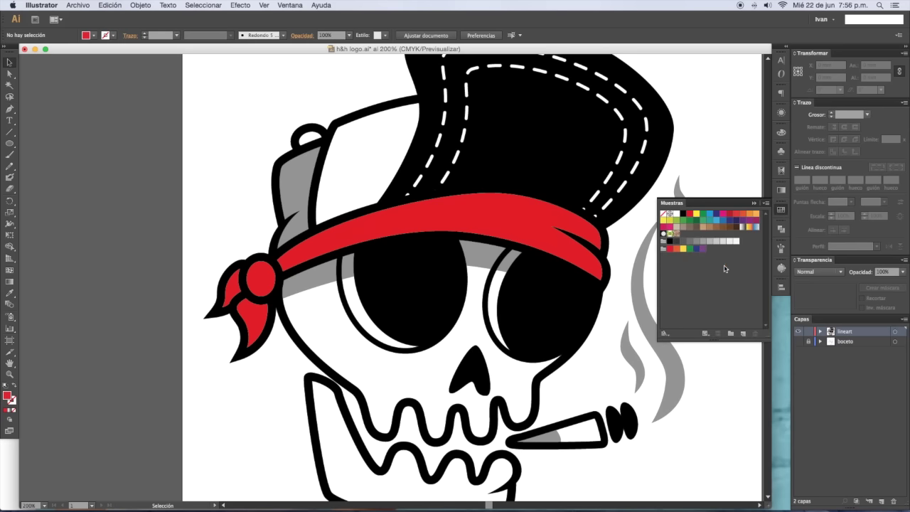
click(288, 6)
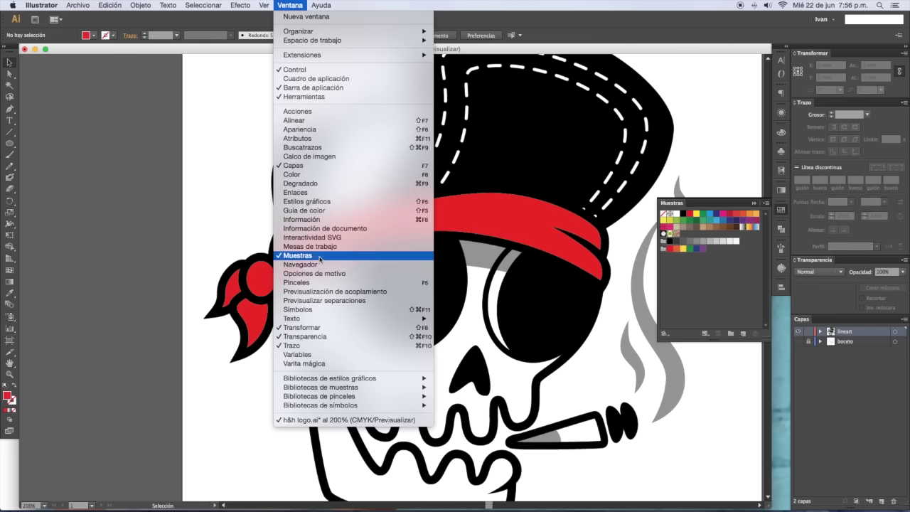
click(748, 271)
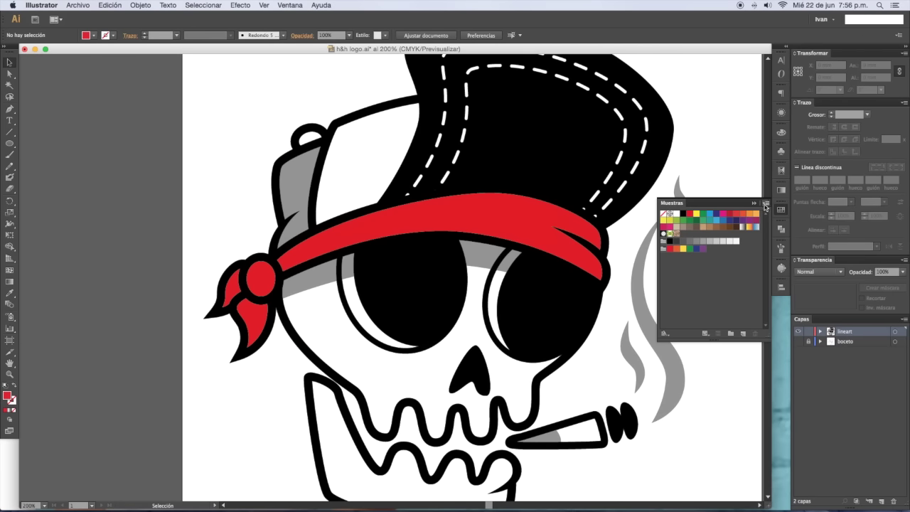
click(766, 204)
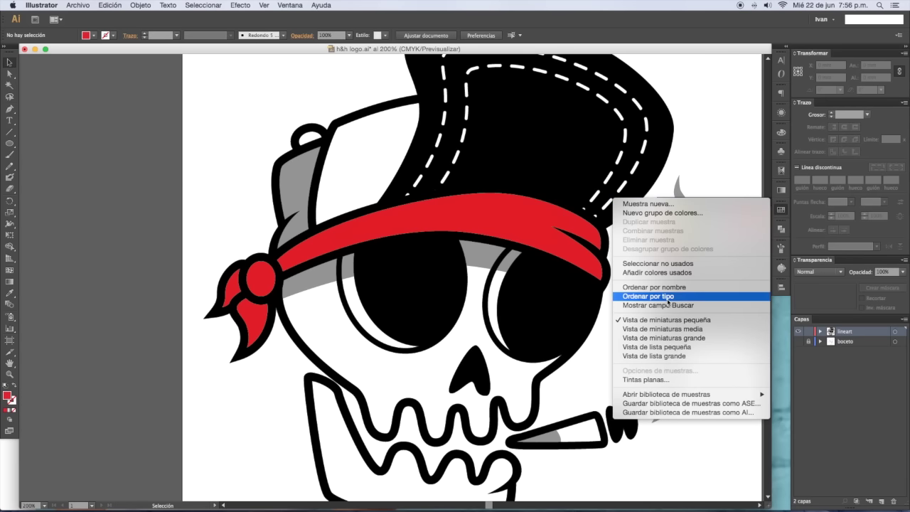
mouse_move(681, 395)
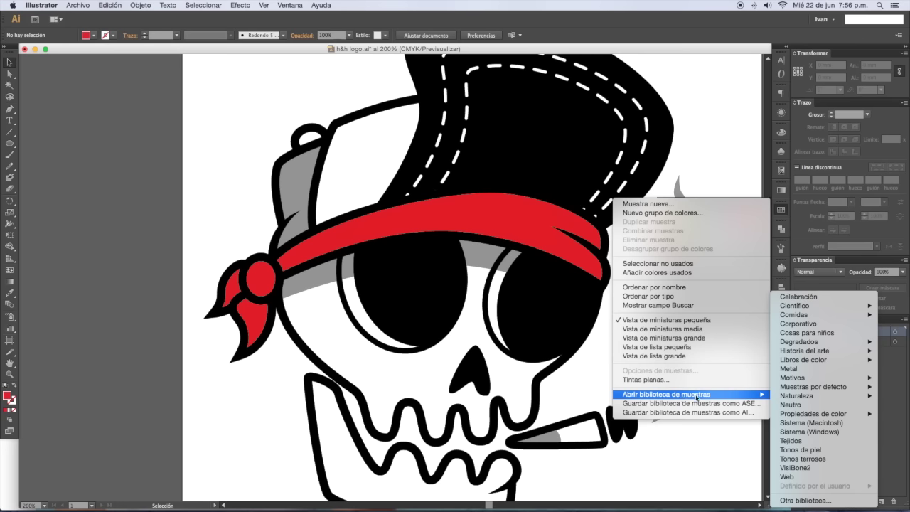
mouse_move(794, 379)
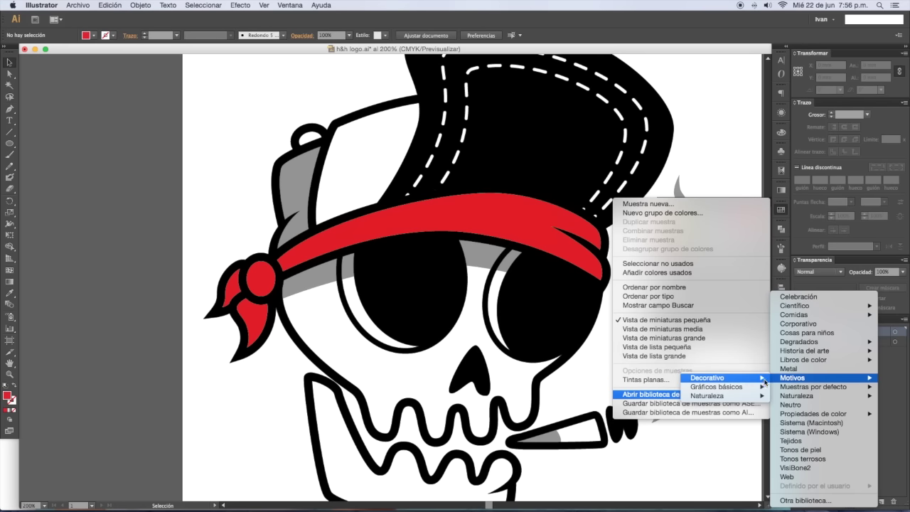
mouse_move(732, 390)
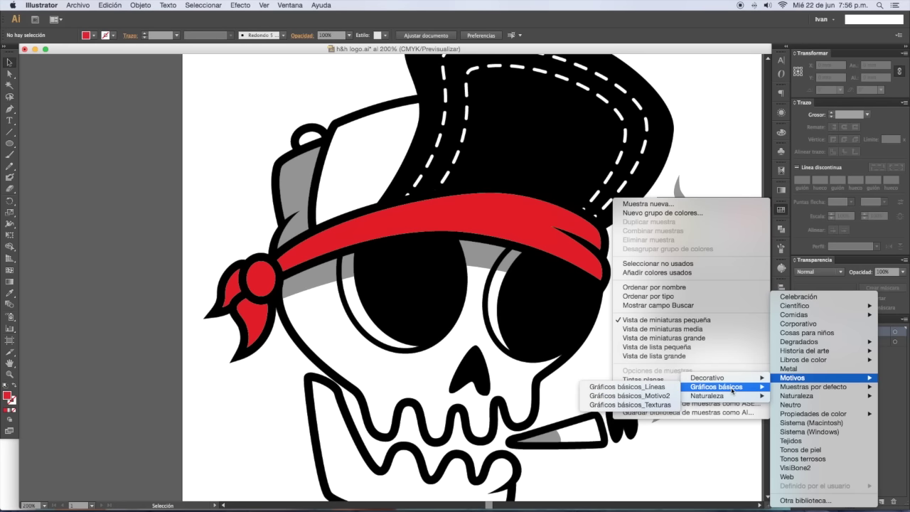
click(661, 400)
drag(460, 305, 458, 449)
drag(455, 241, 157, 112)
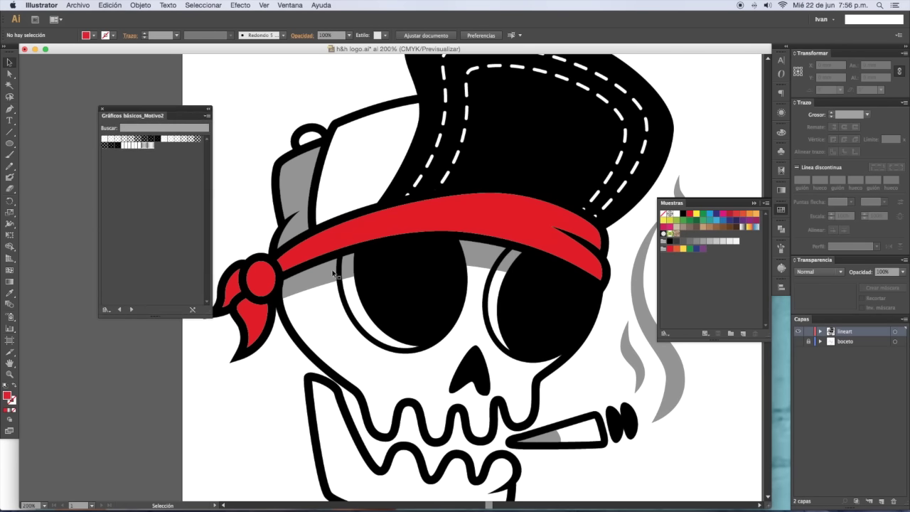
- Try the library's dot patterns as the bandana's fill, keep the 10 ppp 40% pattern, and deselect the shape
click(335, 229)
click(107, 140)
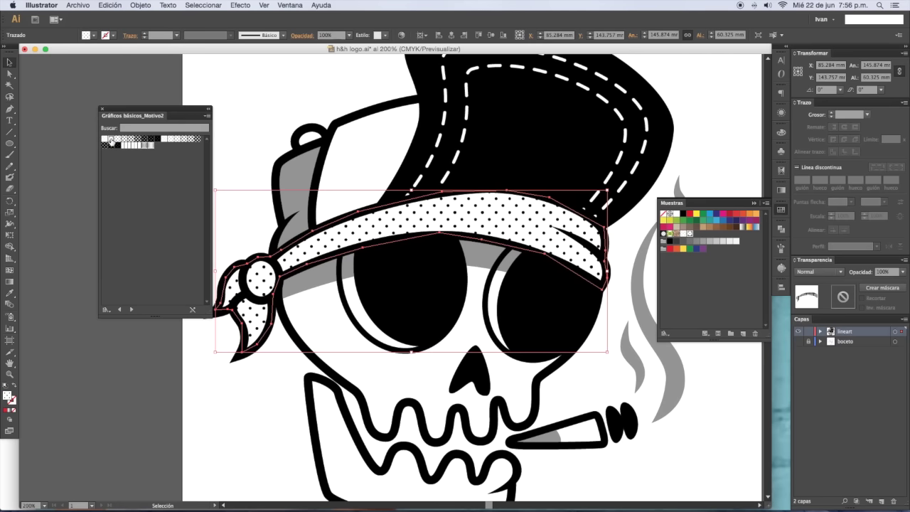
click(118, 140)
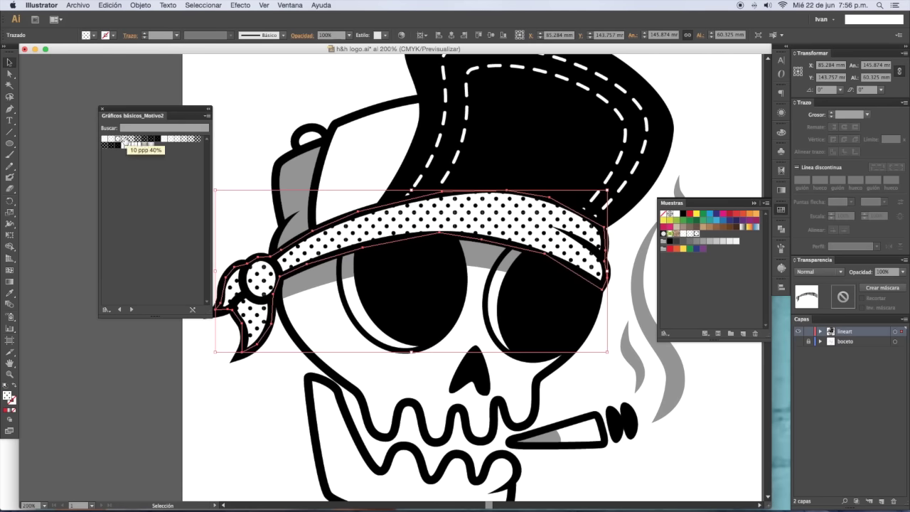
click(125, 140)
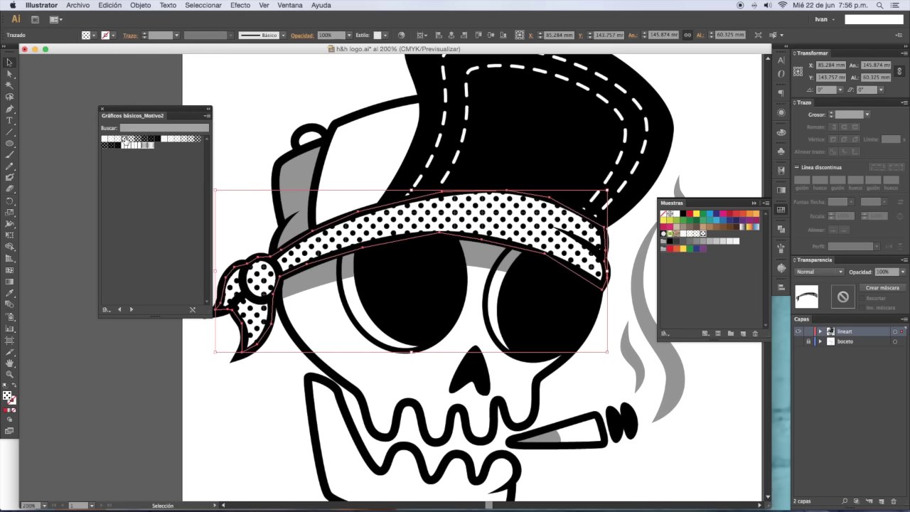
click(134, 140)
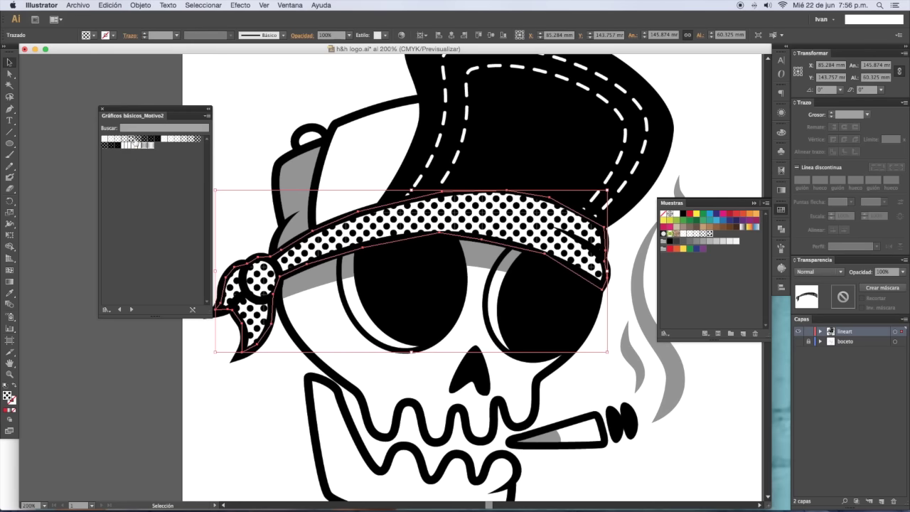
click(136, 140)
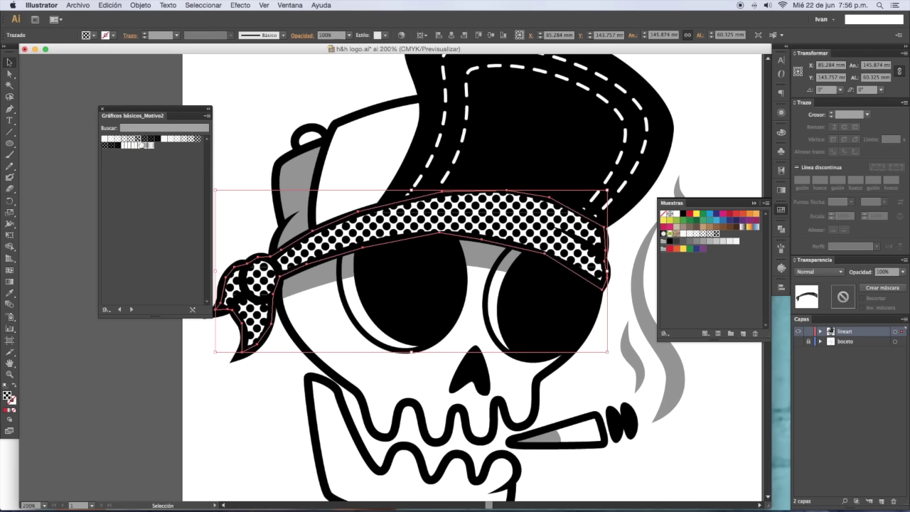
click(145, 140)
click(151, 141)
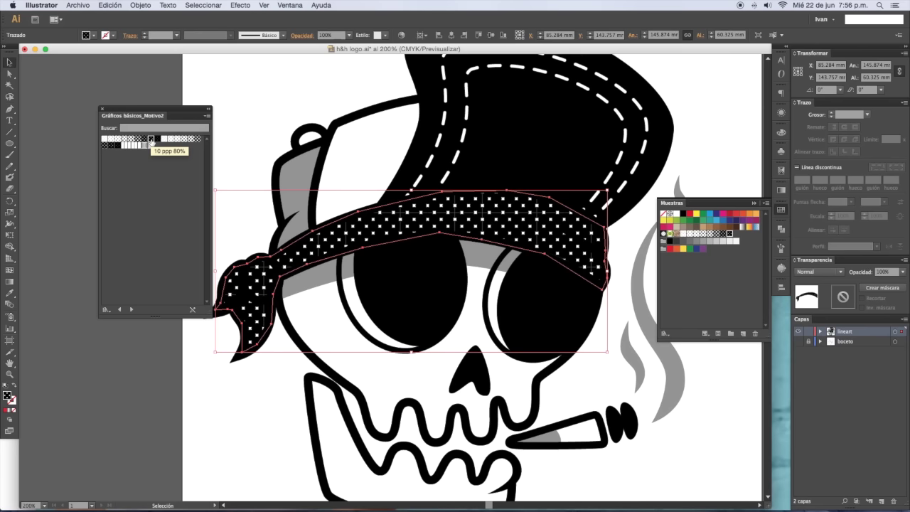
click(156, 140)
click(163, 141)
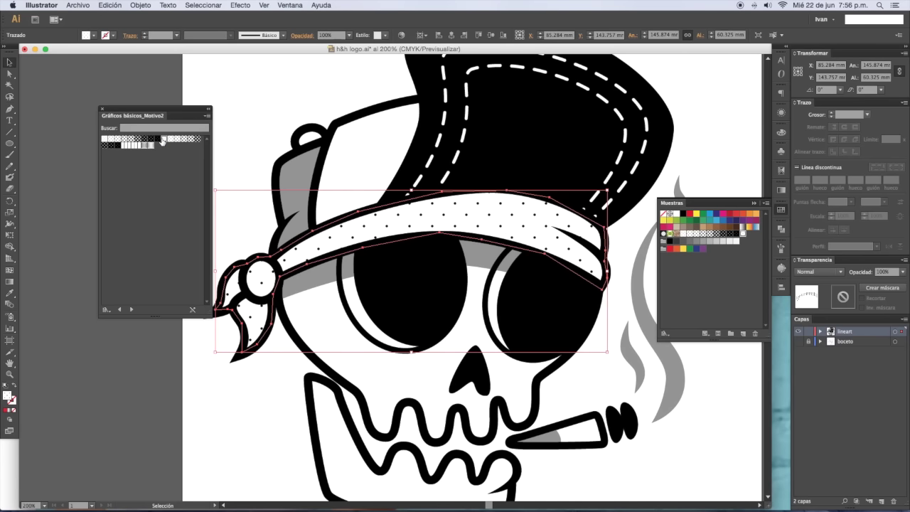
click(170, 140)
click(176, 141)
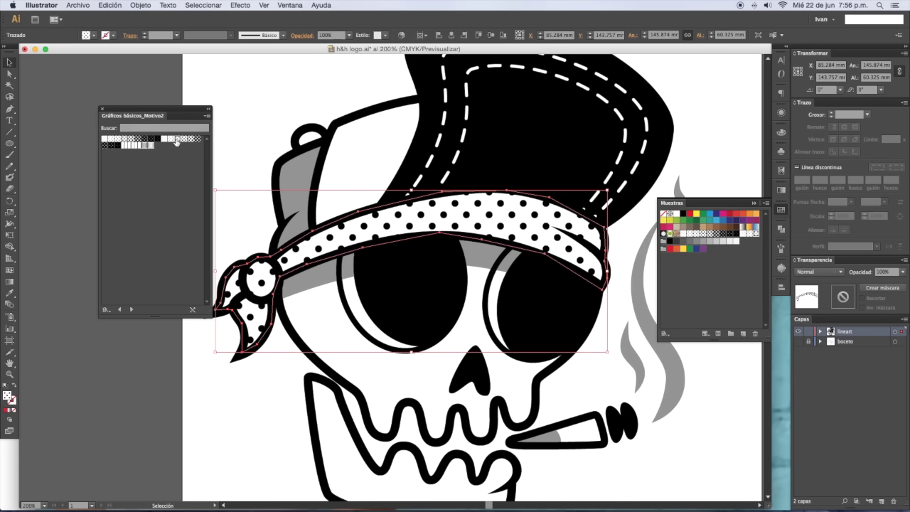
click(183, 140)
click(189, 140)
click(197, 139)
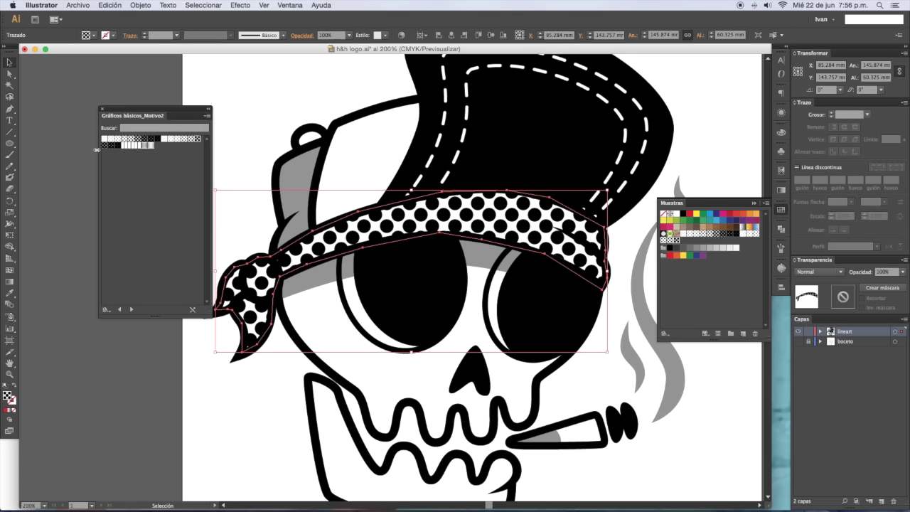
click(110, 144)
click(125, 140)
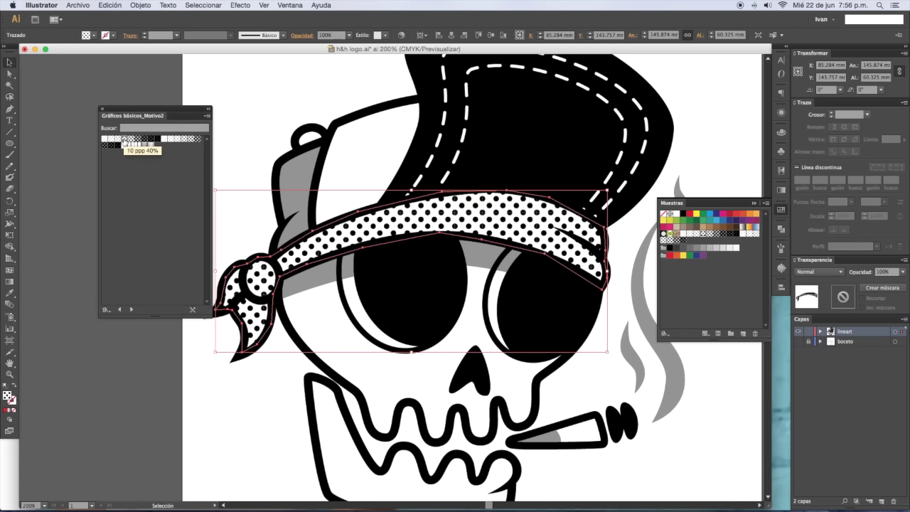
click(715, 143)
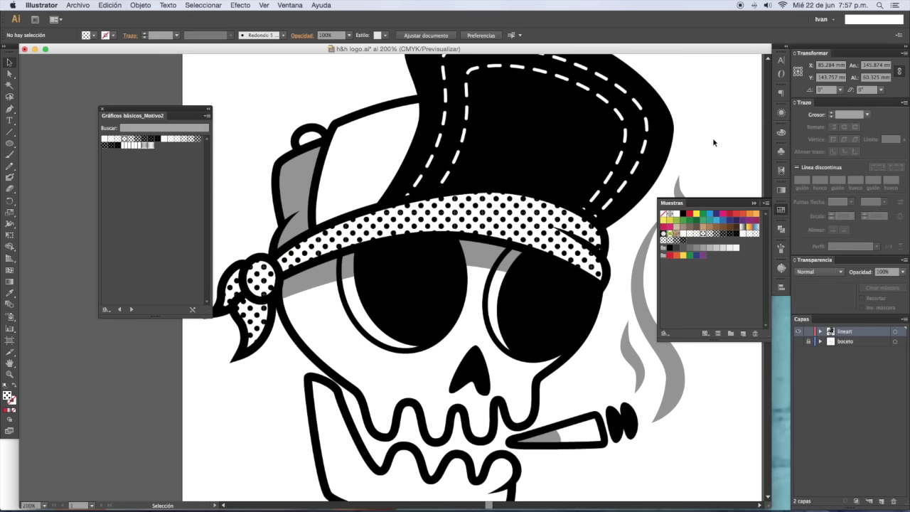
key(super+minus)
key(super+minus)
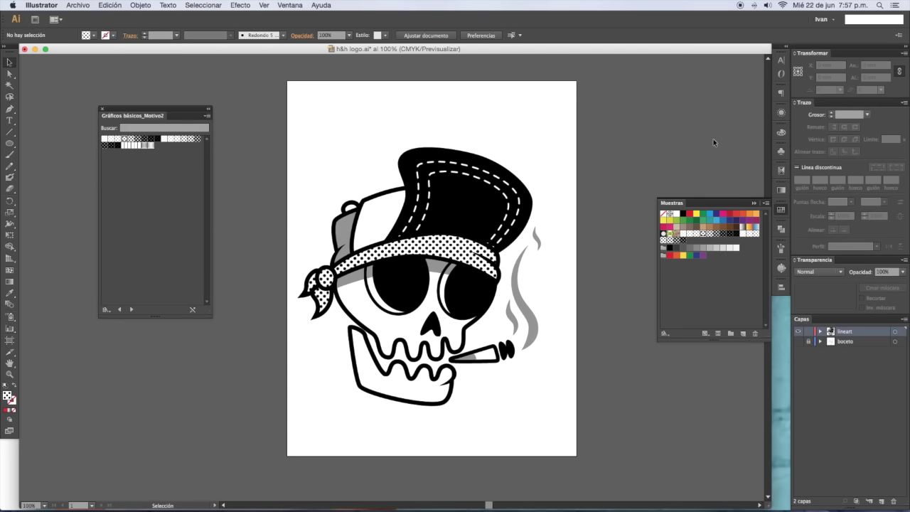
mouse_move(696, 149)
mouse_down()
mouse_move(676, 146)
mouse_move(688, 148)
mouse_up()
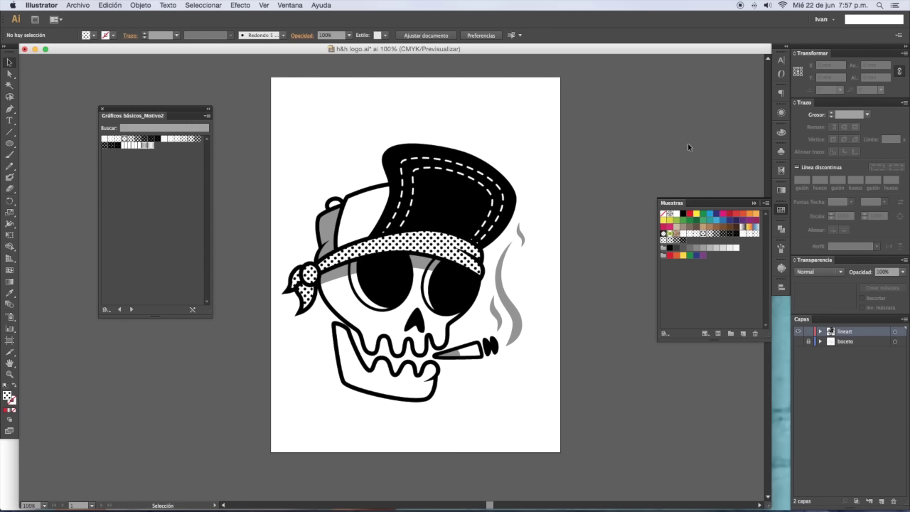
key(super+plus)
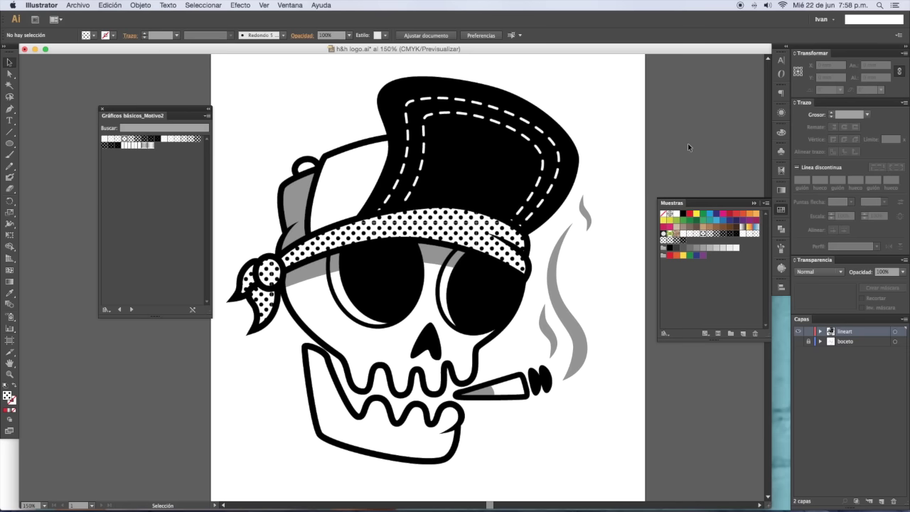
key(super+plus)
key(super+0)
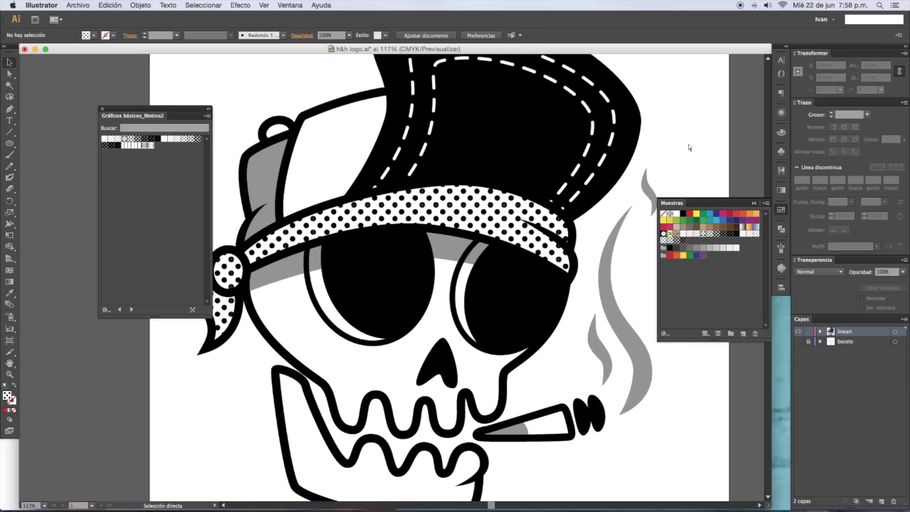